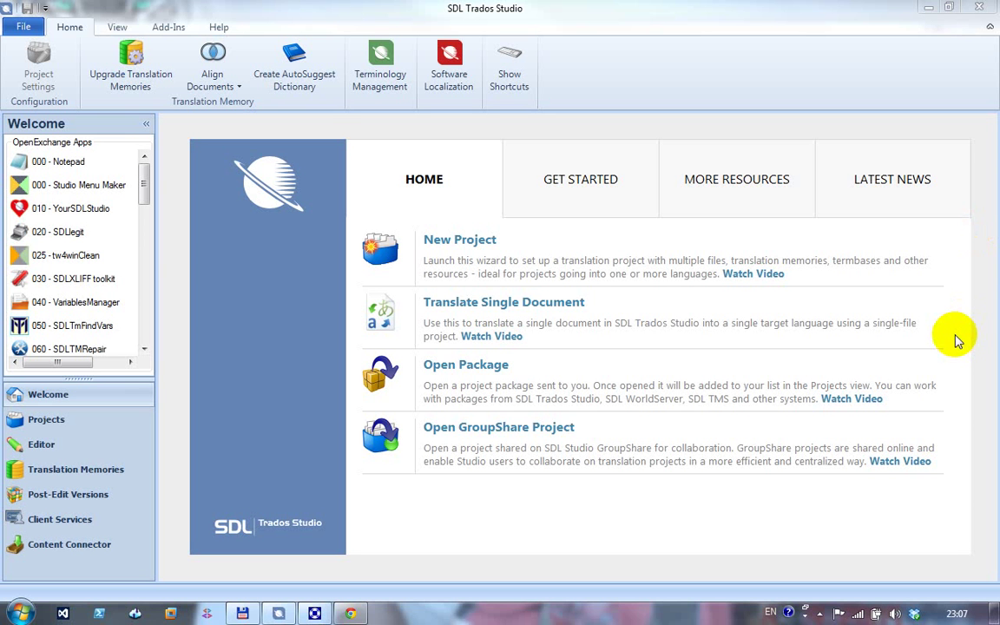
# - Show the multifarious blog post on unclean files and scroll to its SDL Legit! workflow diagram
pyautogui.click(347, 615)
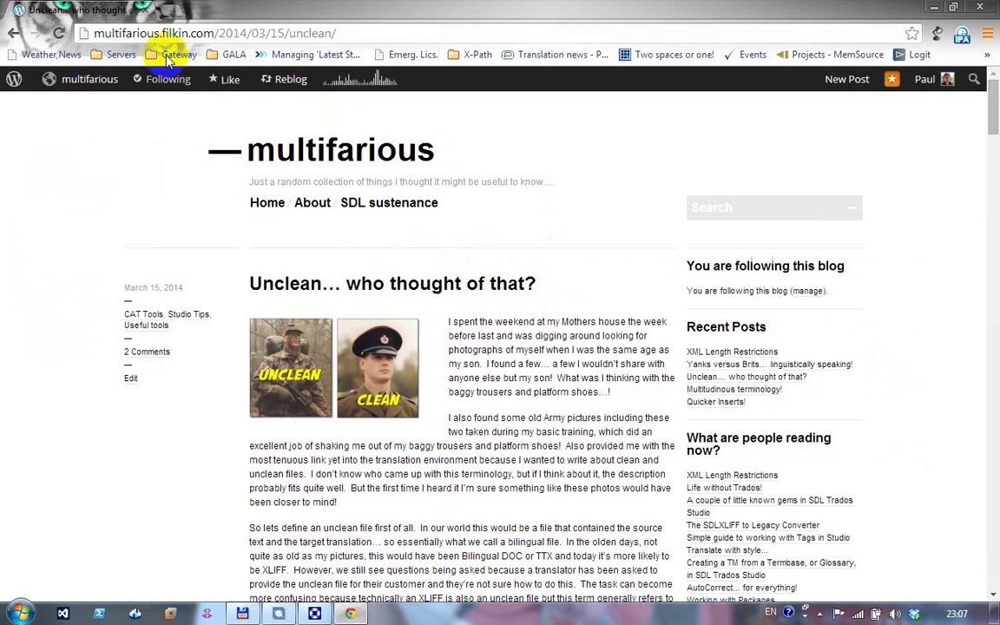
pyautogui.scroll(-3, 555, 339)
pyautogui.scroll(-4, 575, 347)
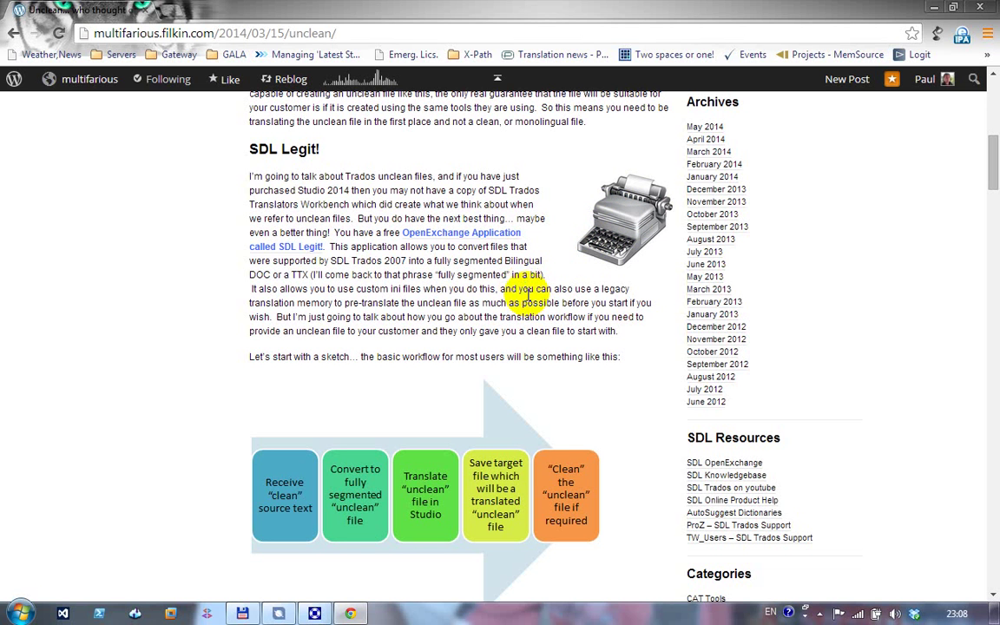
pyautogui.scroll(-3, 527, 293)
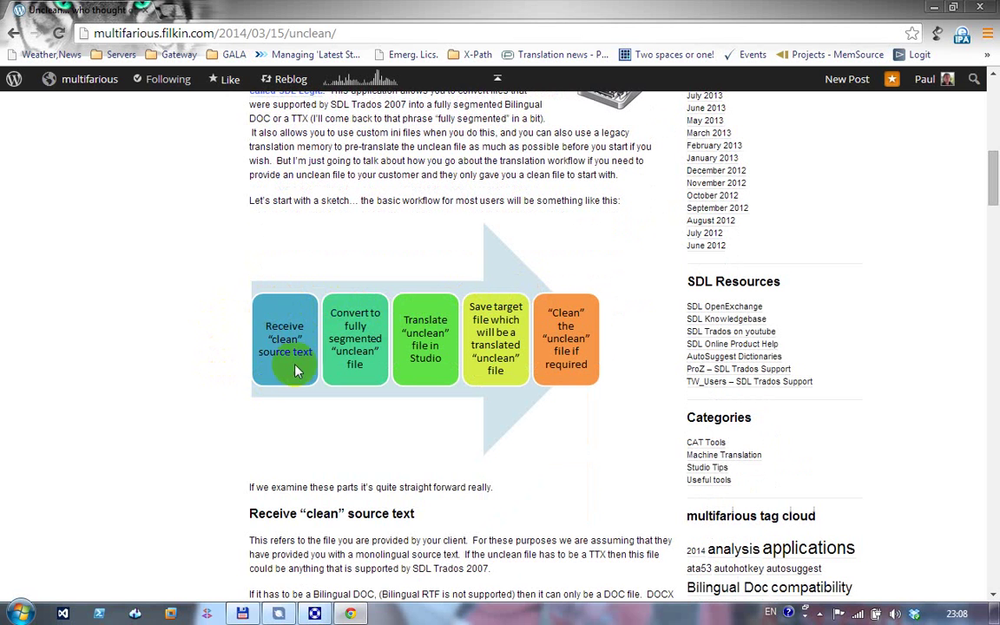
pyautogui.click(278, 345)
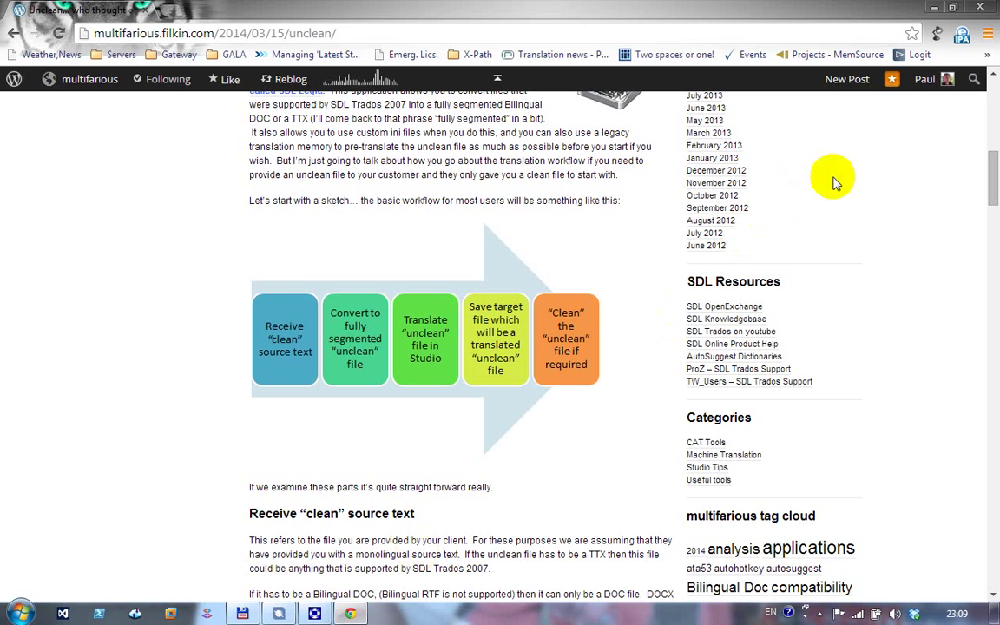
# - Close the blog, then in Total Commander view My Computer.docx in Word and close it
pyautogui.click(978, 8)
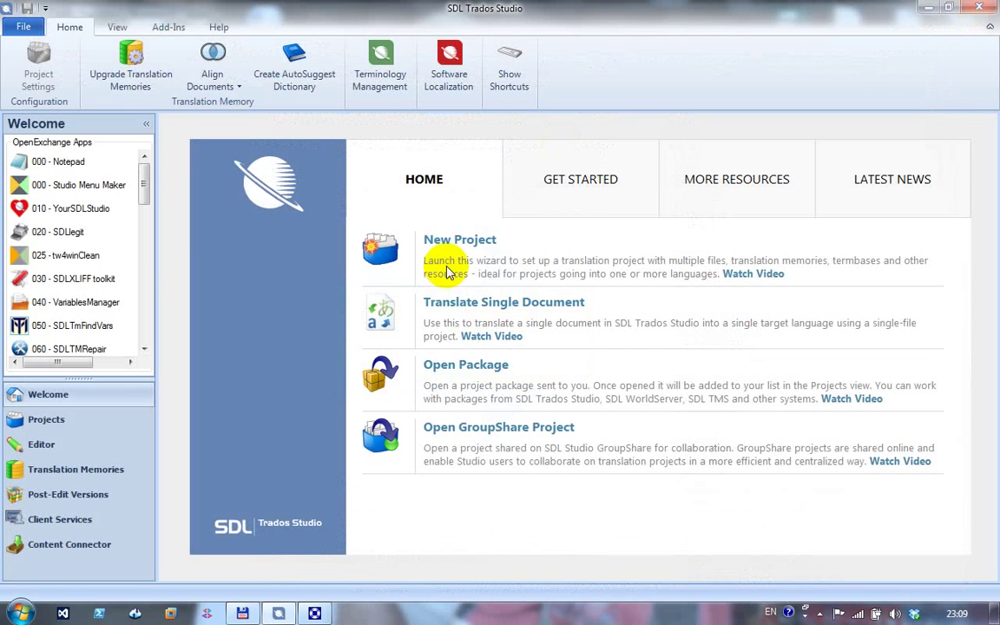
pyautogui.click(242, 614)
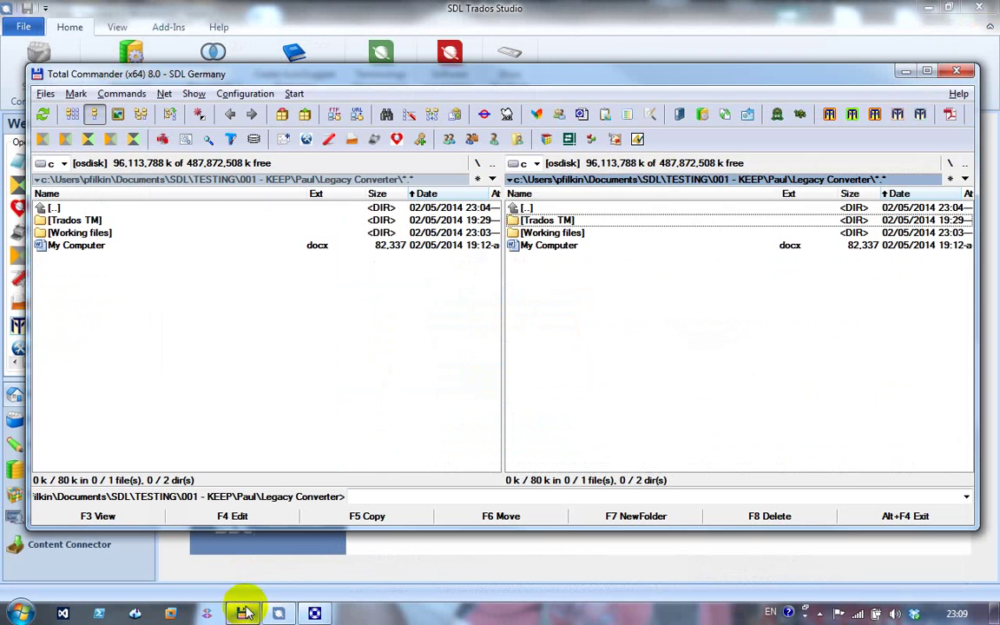
pyautogui.doubleClick(94, 247)
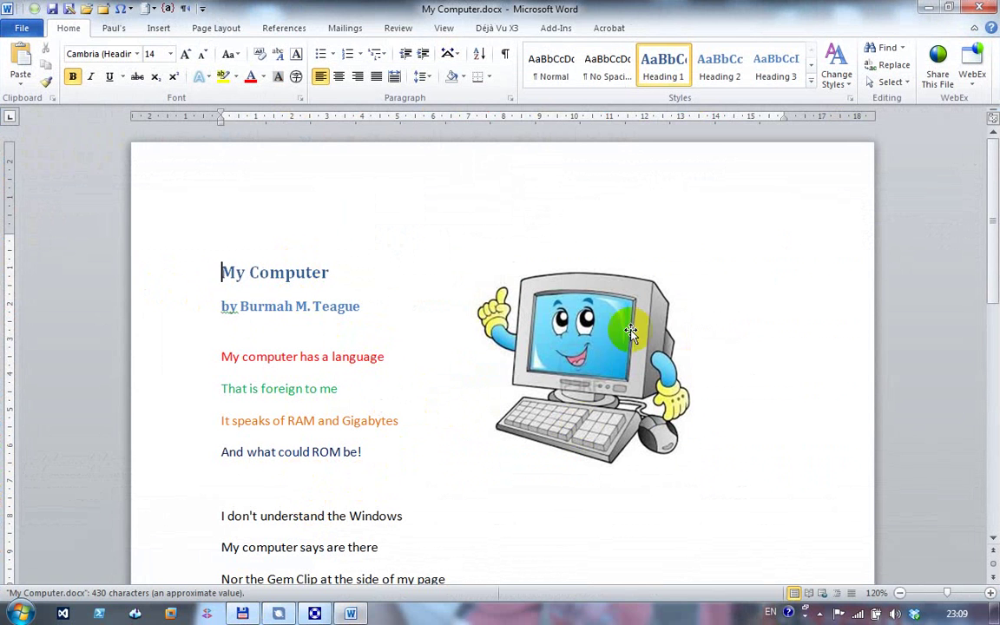
pyautogui.moveTo(519, 317); pyautogui.dragTo(580, 346)
pyautogui.click(980, 7)
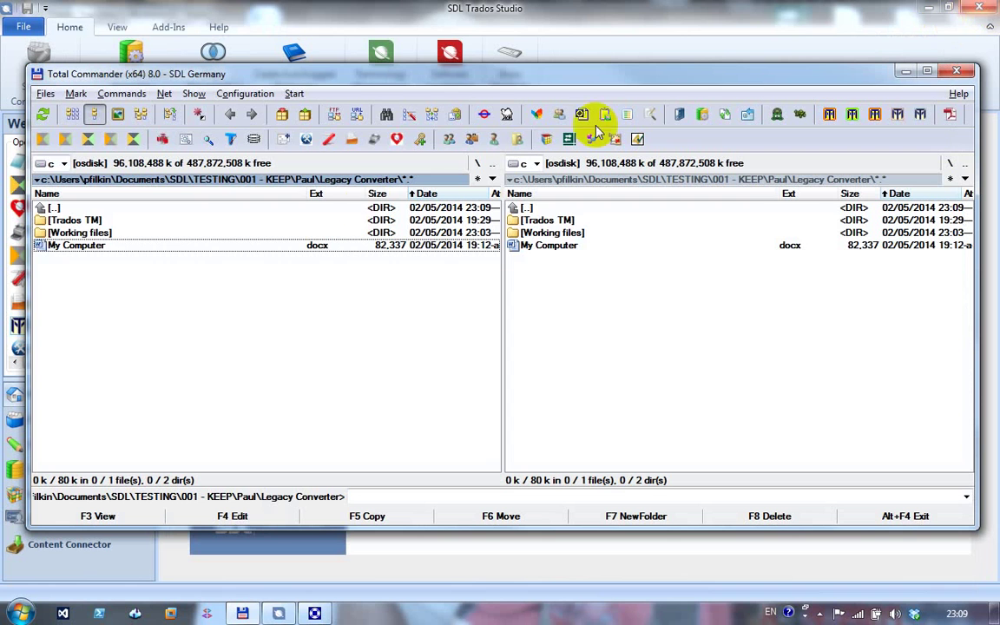
# - Browse the Working files and Trados TM folders, select My Computer.docx, and minimize Total Commander
pyautogui.doubleClick(77, 233)
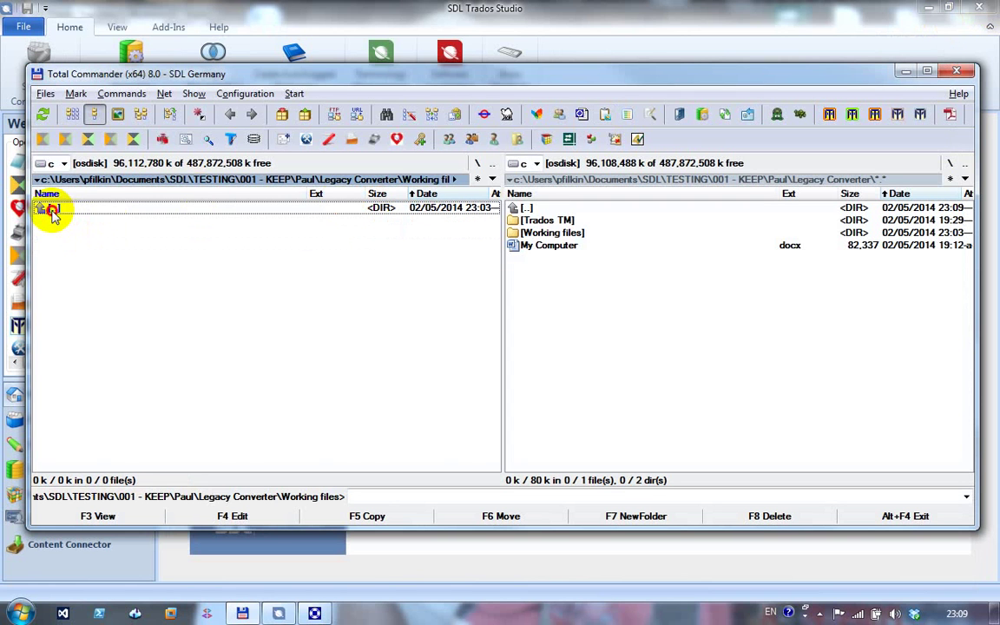
pyautogui.doubleClick(50, 209)
pyautogui.doubleClick(74, 220)
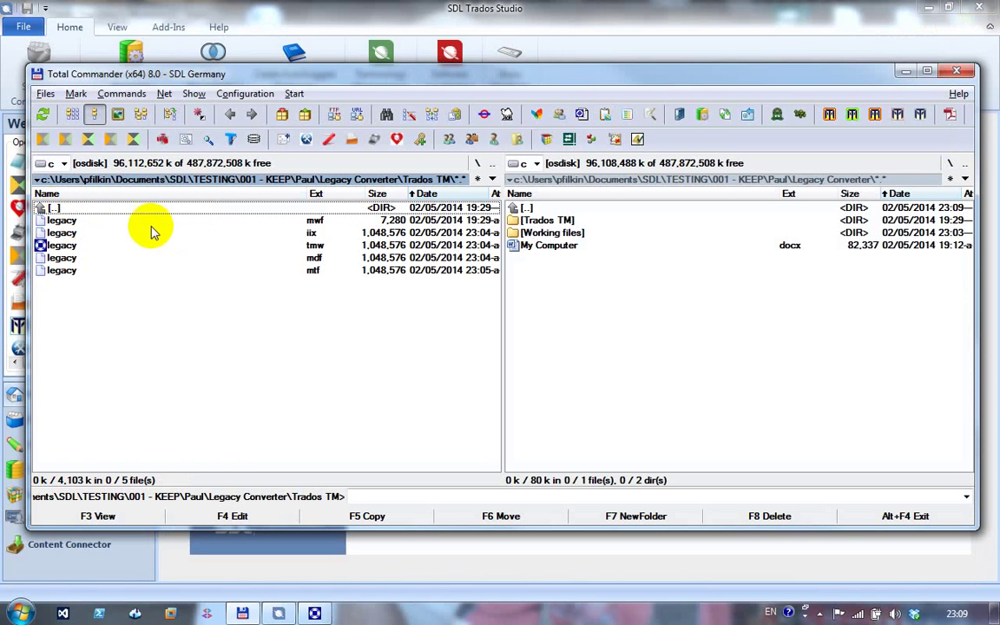
pyautogui.doubleClick(54, 210)
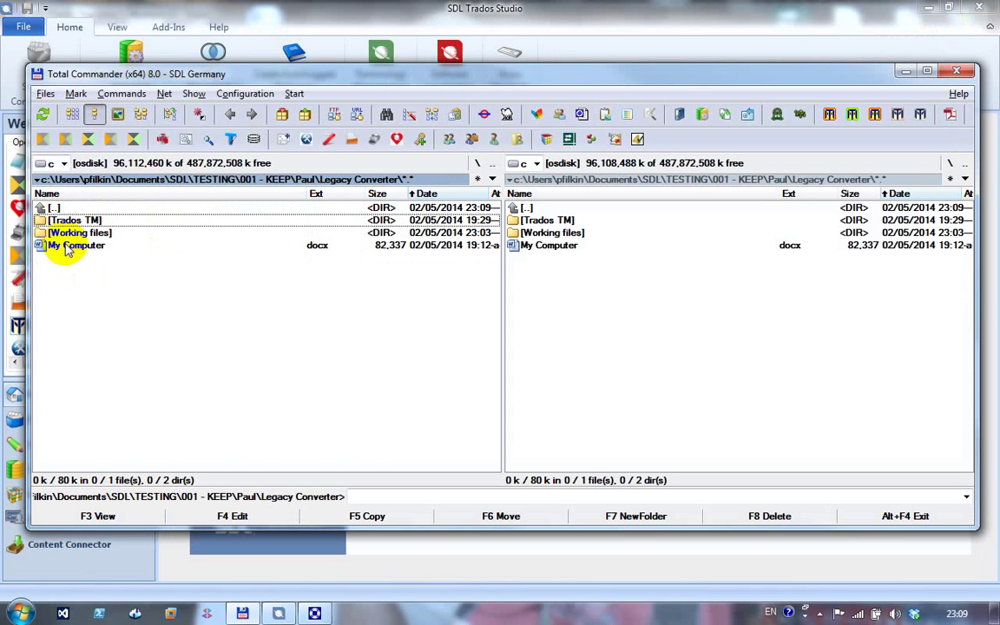
pyautogui.click(68, 246)
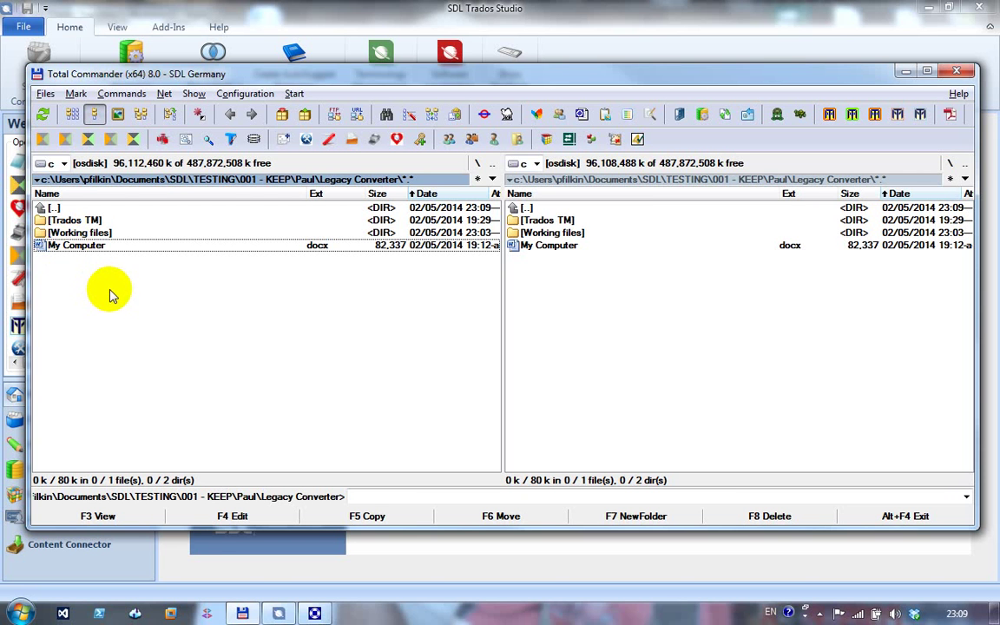
pyautogui.click(279, 613)
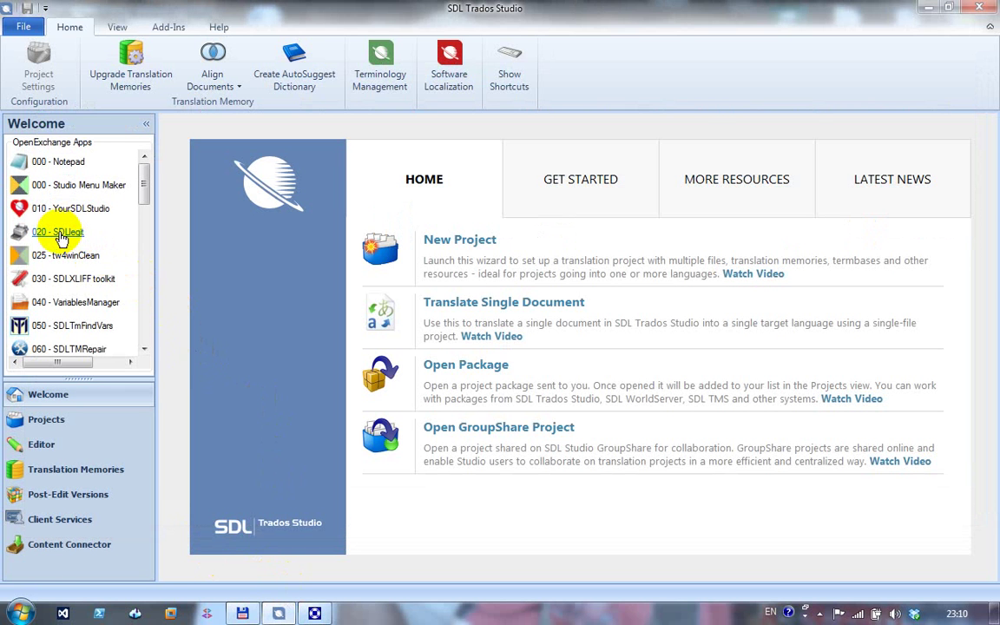
# - Launch SDLLegit, choose TTX as the output, and add My Computer.docx to the conversion list
pyautogui.click(59, 233)
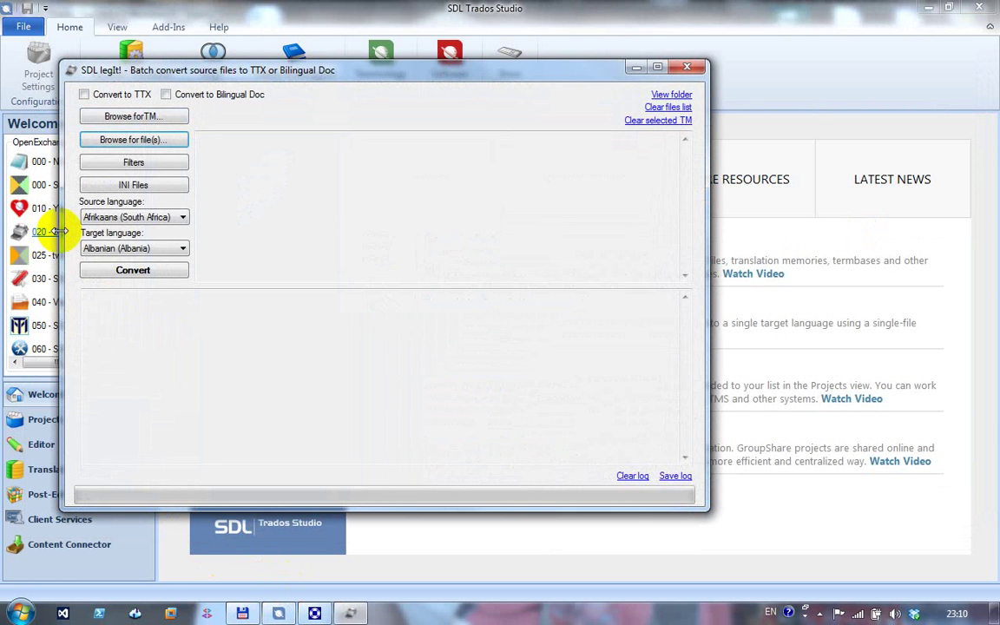
pyautogui.click(103, 97)
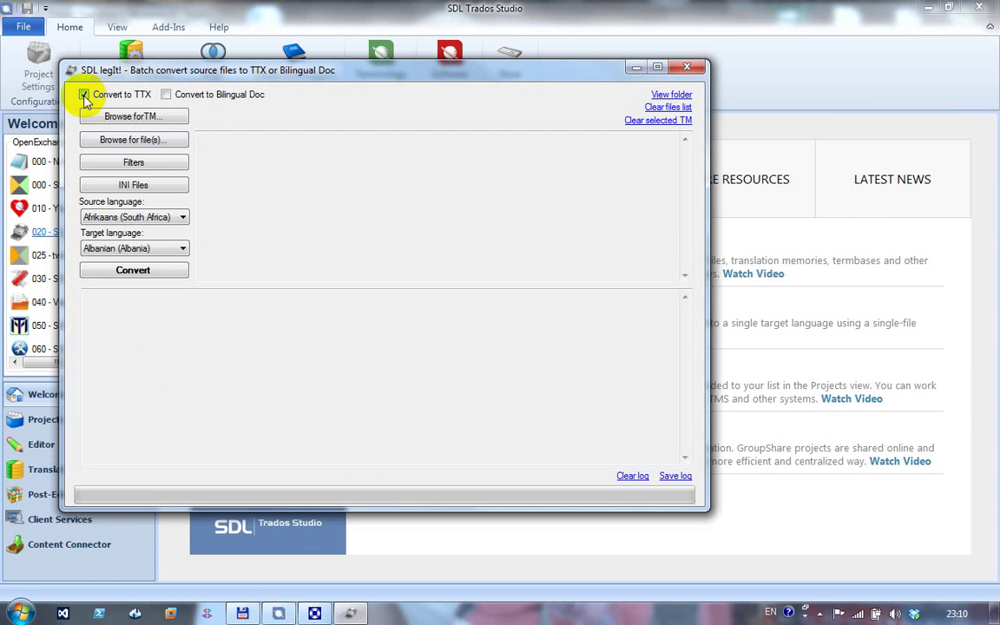
pyautogui.click(244, 614)
pyautogui.moveTo(192, 246); pyautogui.dragTo(318, 218)
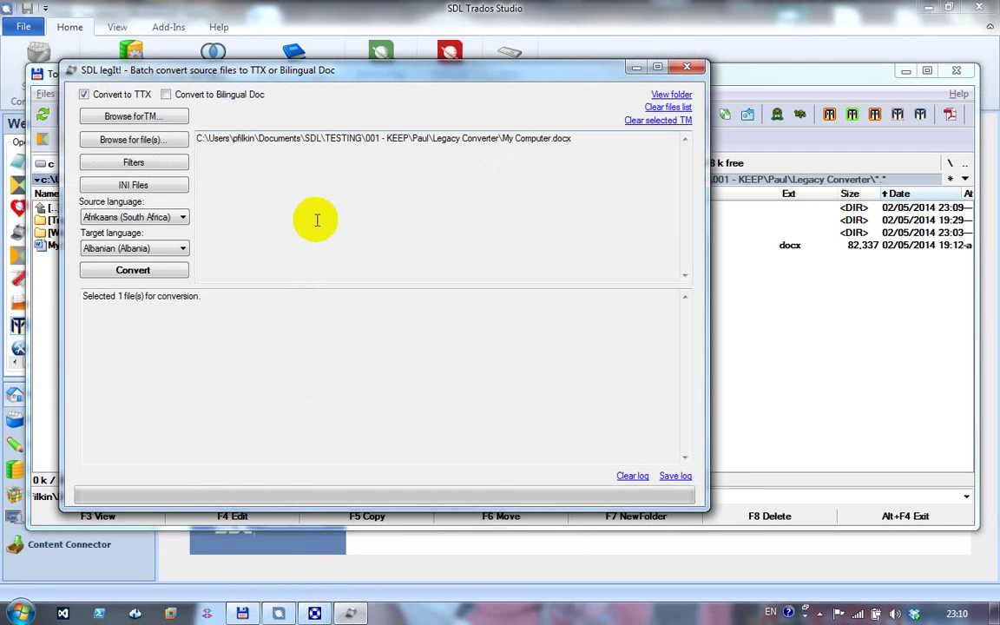
# - Set source English (United Kingdom) and target Spanish (Spain), then run the TTX conversion
pyautogui.click(183, 217)
pyautogui.press('e')
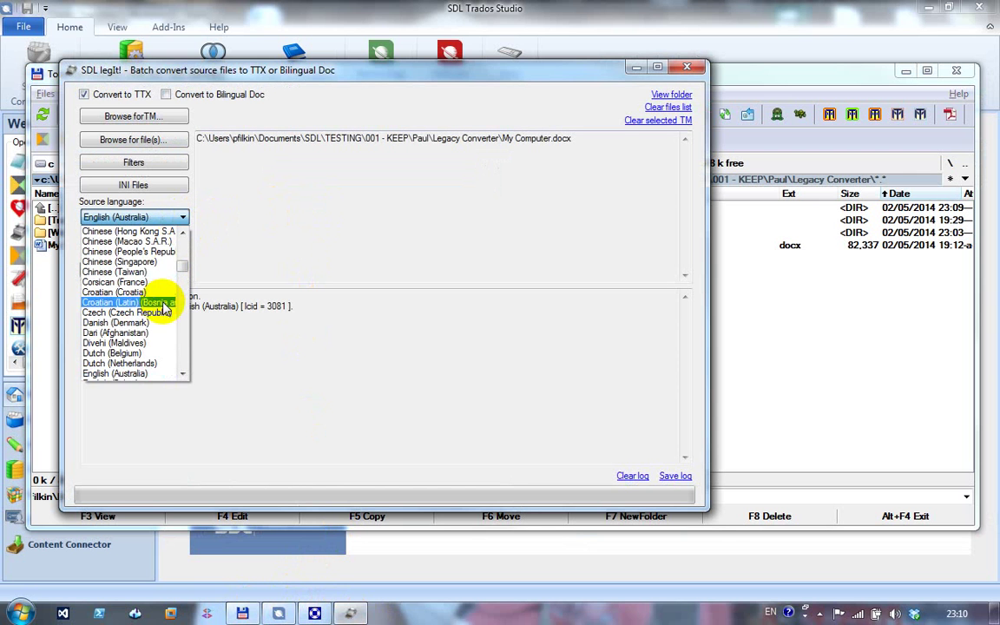
pyautogui.scroll(-4, 163, 310)
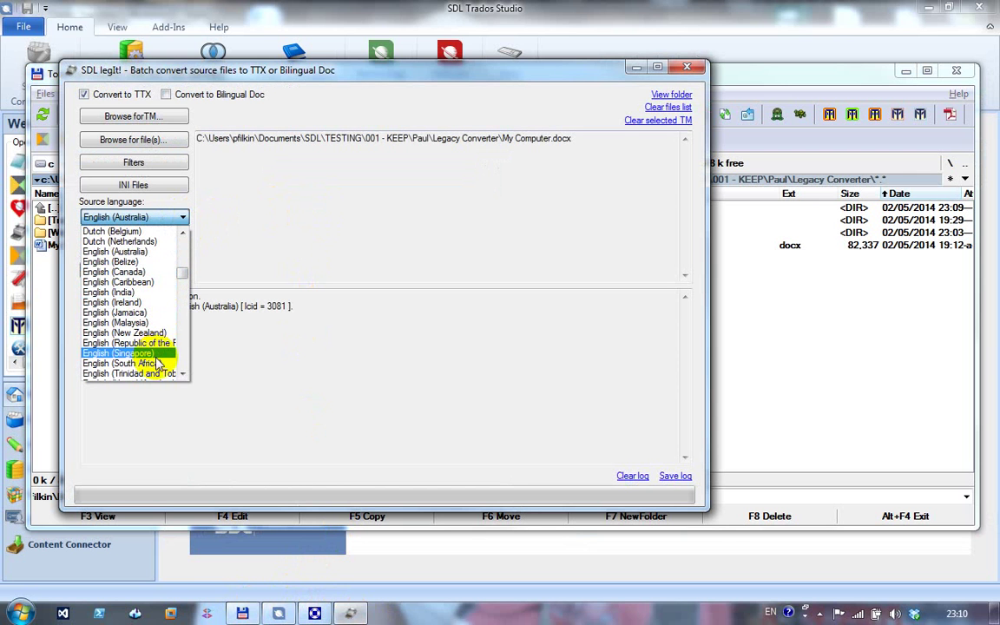
pyautogui.scroll(-3, 152, 361)
pyautogui.click(111, 322)
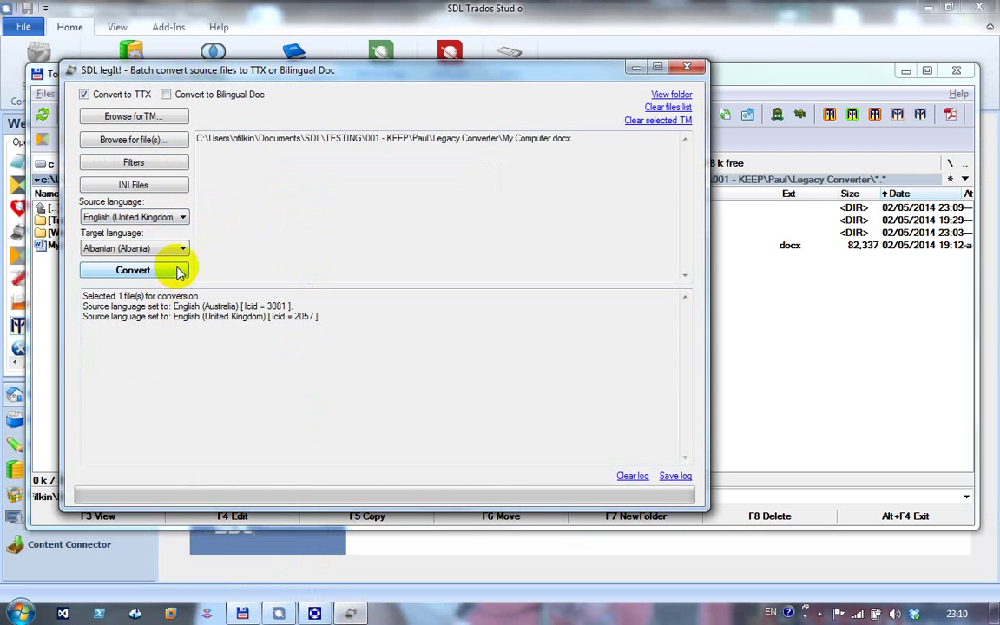
pyautogui.click(182, 250)
pyautogui.press('s')
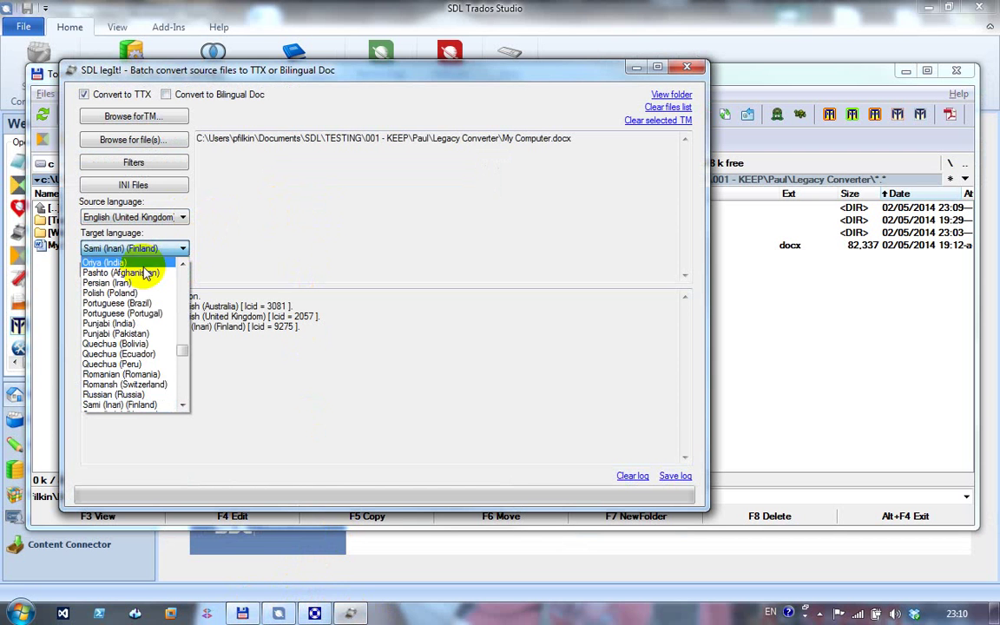
pyautogui.scroll(-8, 130, 321)
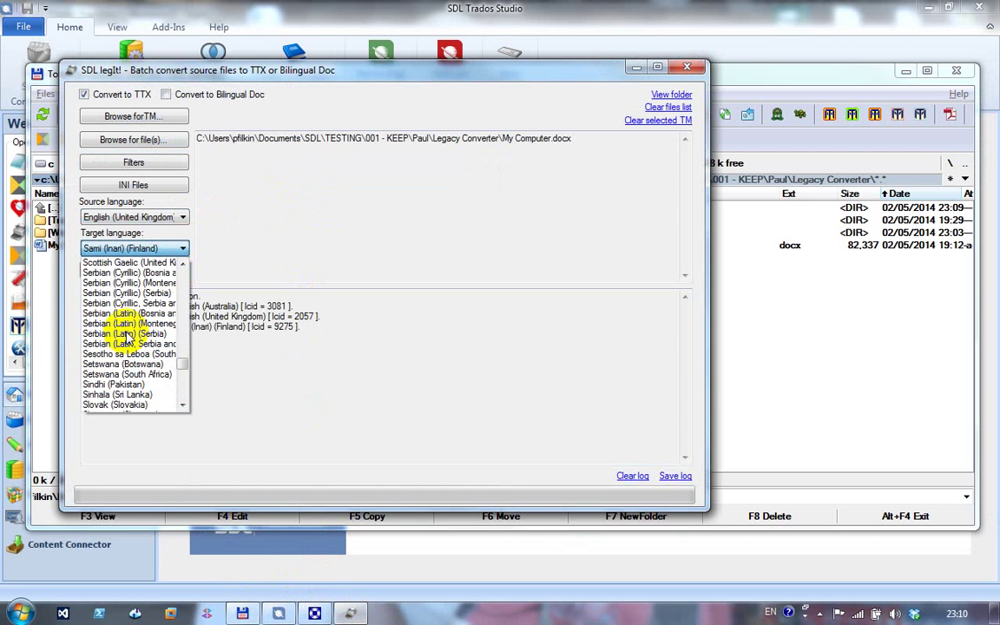
pyautogui.scroll(-7, 127, 337)
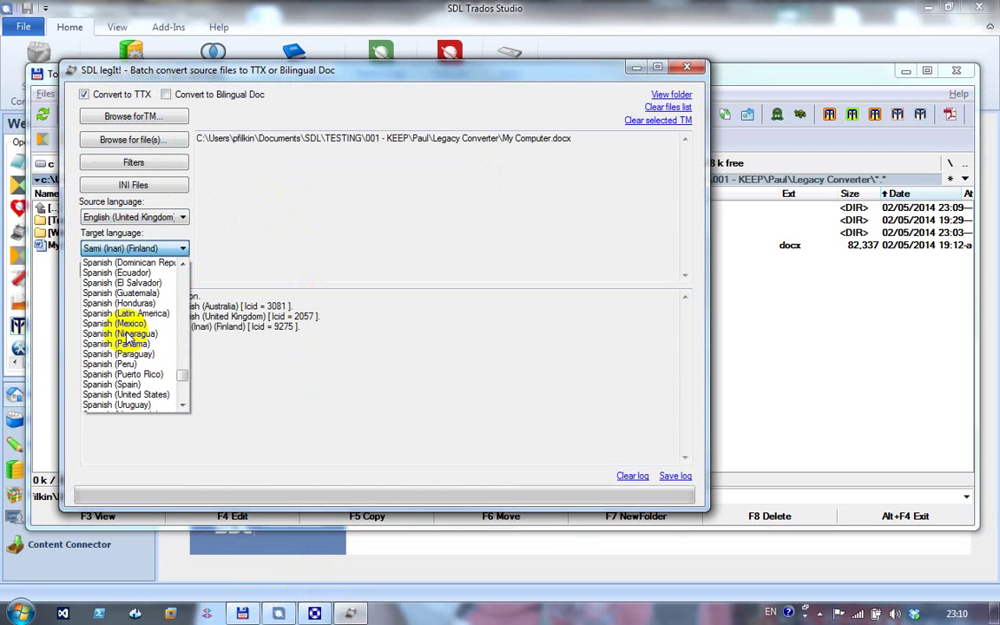
pyautogui.click(148, 384)
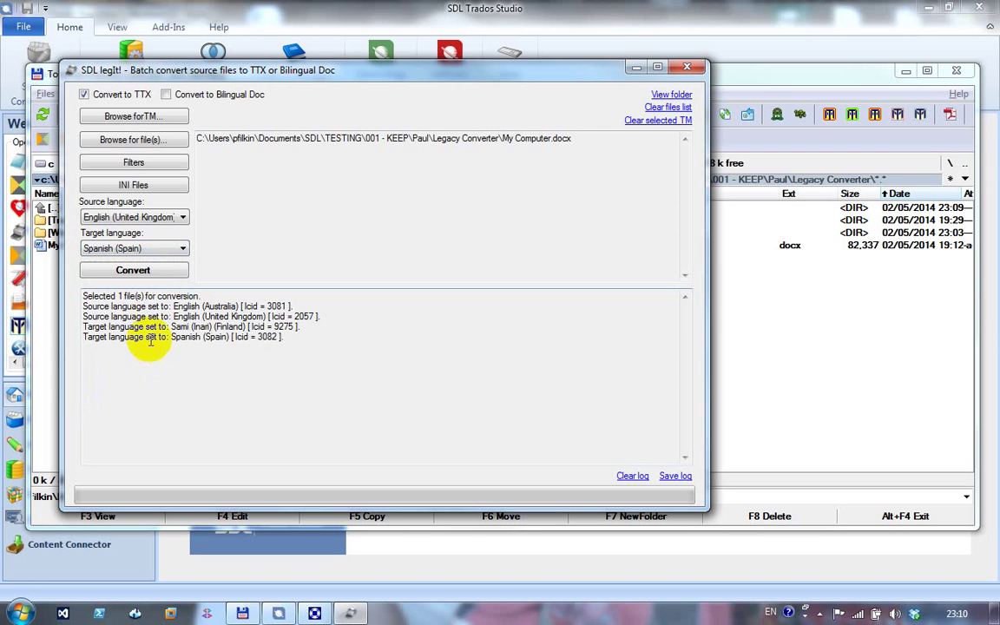
pyautogui.click(147, 271)
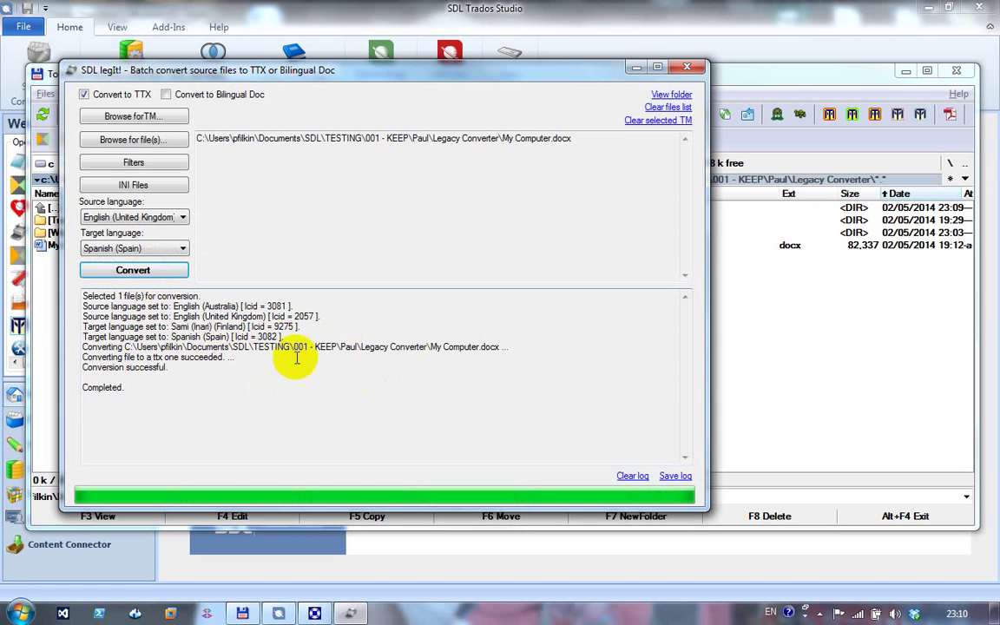
# - Close the converter and open the new My Computer.docx.ttx file in TagEditor
pyautogui.click(687, 70)
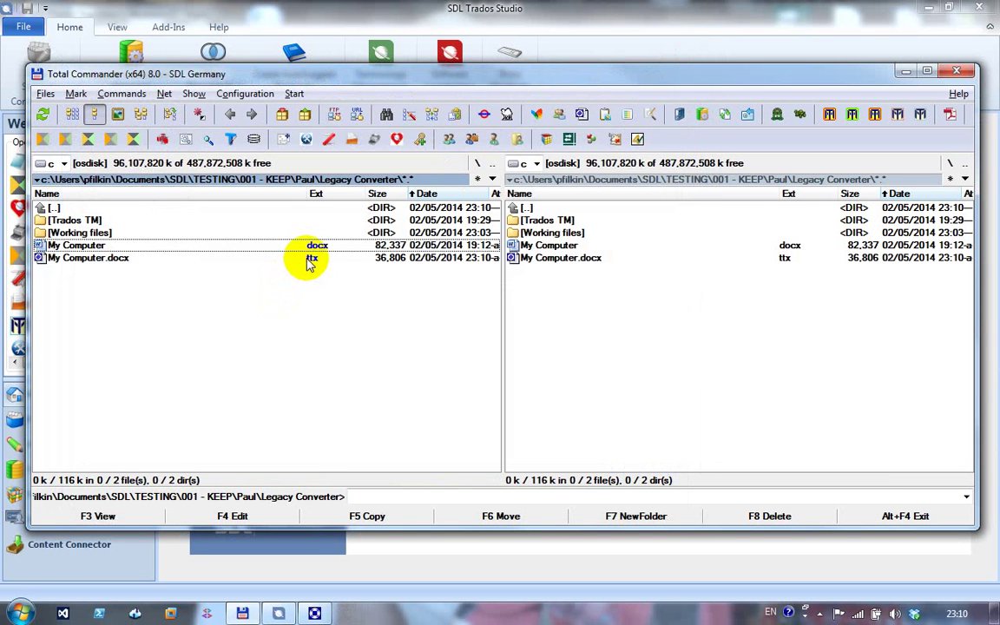
pyautogui.click(310, 263)
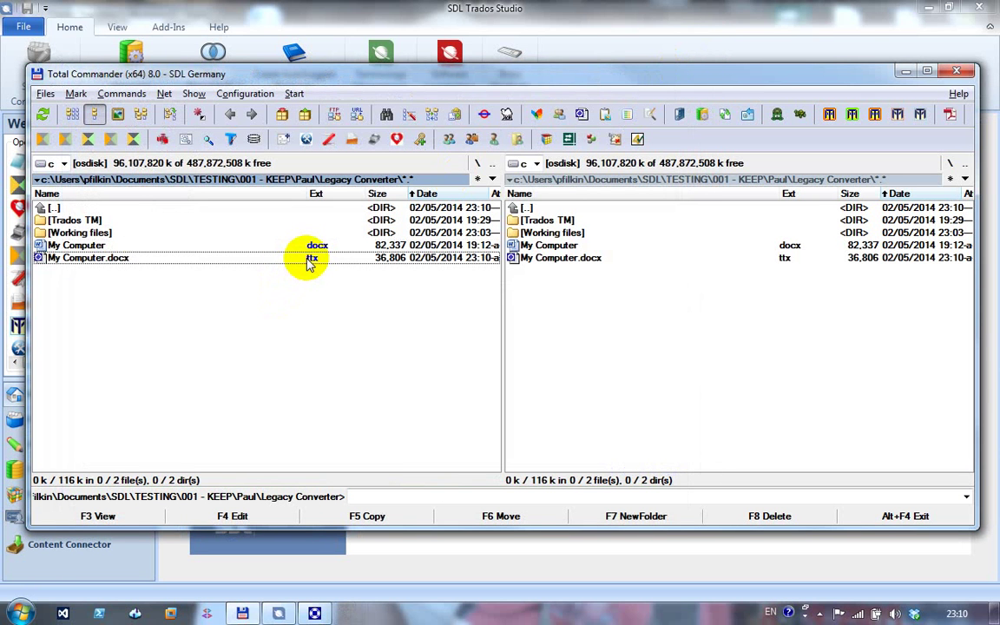
pyautogui.doubleClick(310, 263)
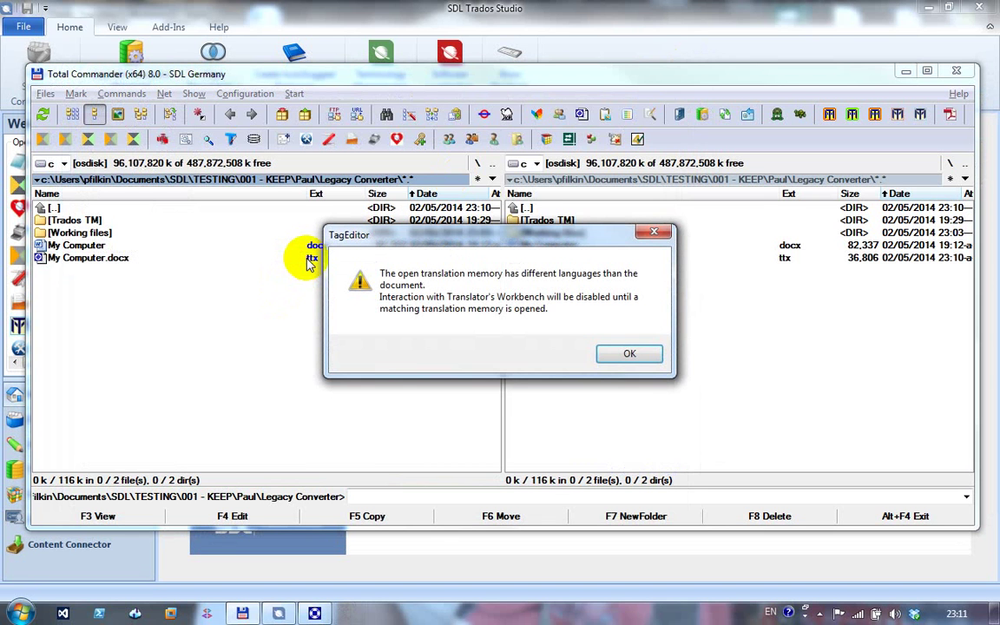
# - Dismiss the translation memory language warning and select the My Computer target heading text
pyautogui.click(621, 356)
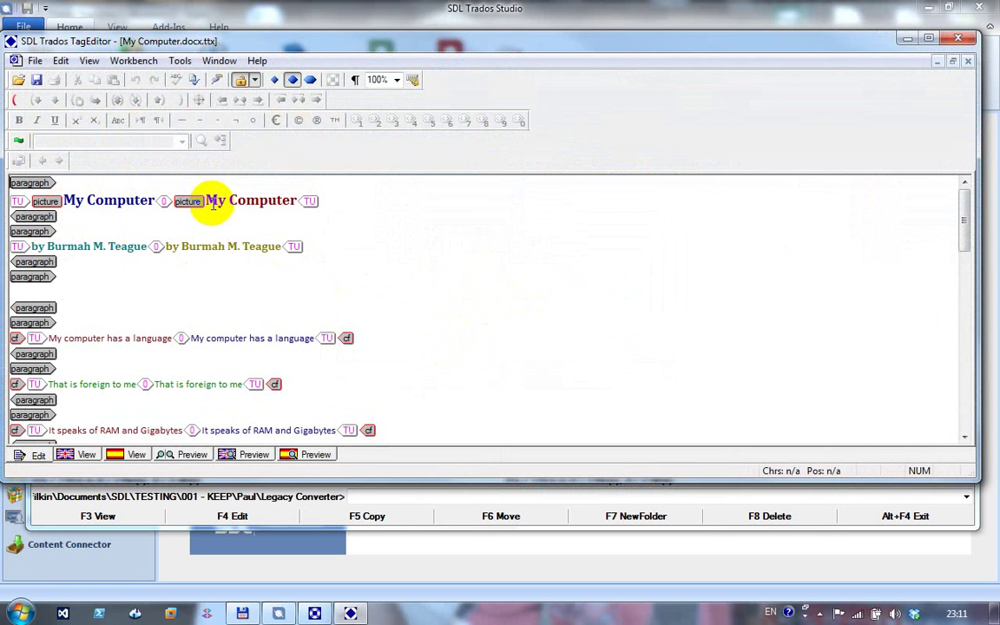
pyautogui.moveTo(229, 200); pyautogui.dragTo(208, 199)
pyautogui.click(269, 200)
pyautogui.click(230, 215)
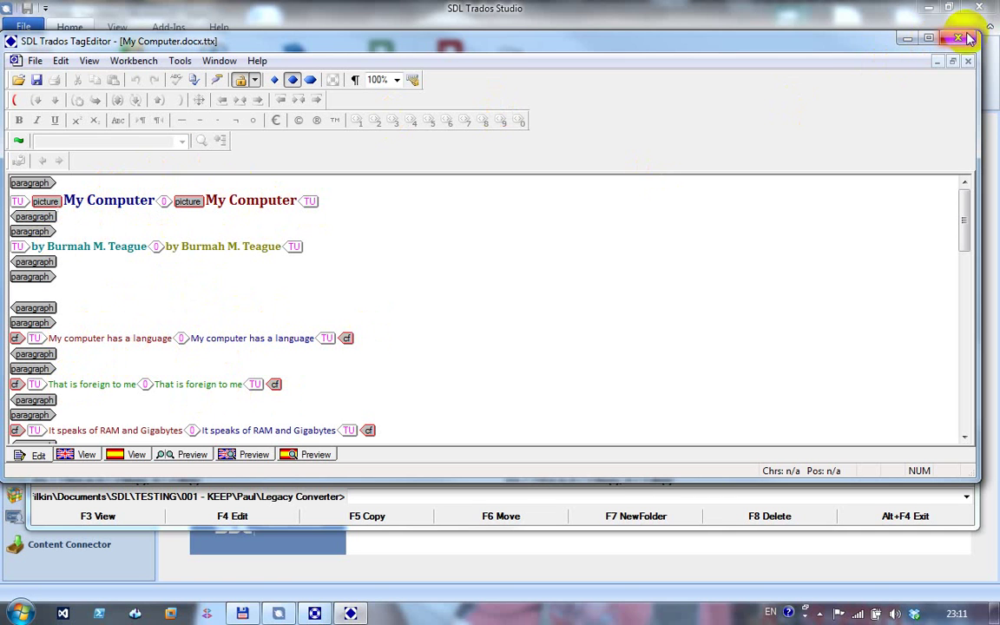
# - Switch tag display between full, short and no text, ending on short, then close TagEditor
pyautogui.click(313, 81)
pyautogui.click(291, 80)
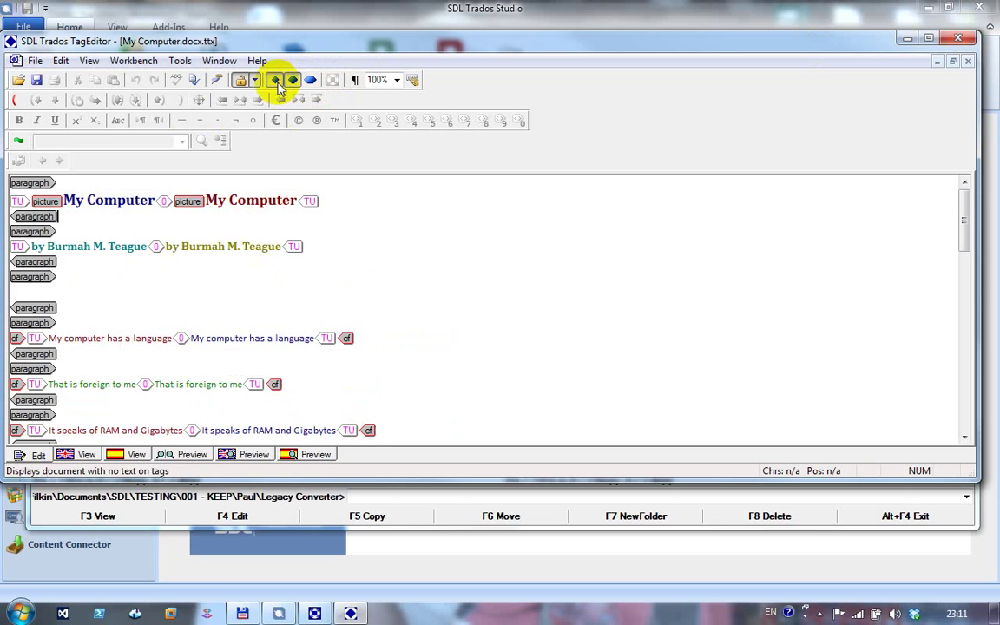
pyautogui.click(274, 80)
pyautogui.click(293, 80)
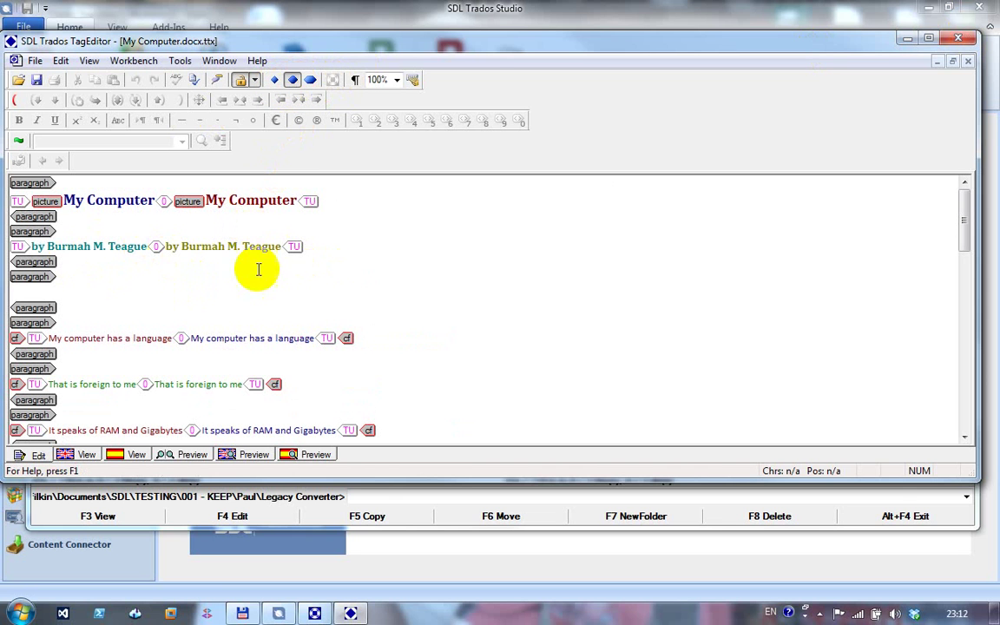
pyautogui.click(959, 40)
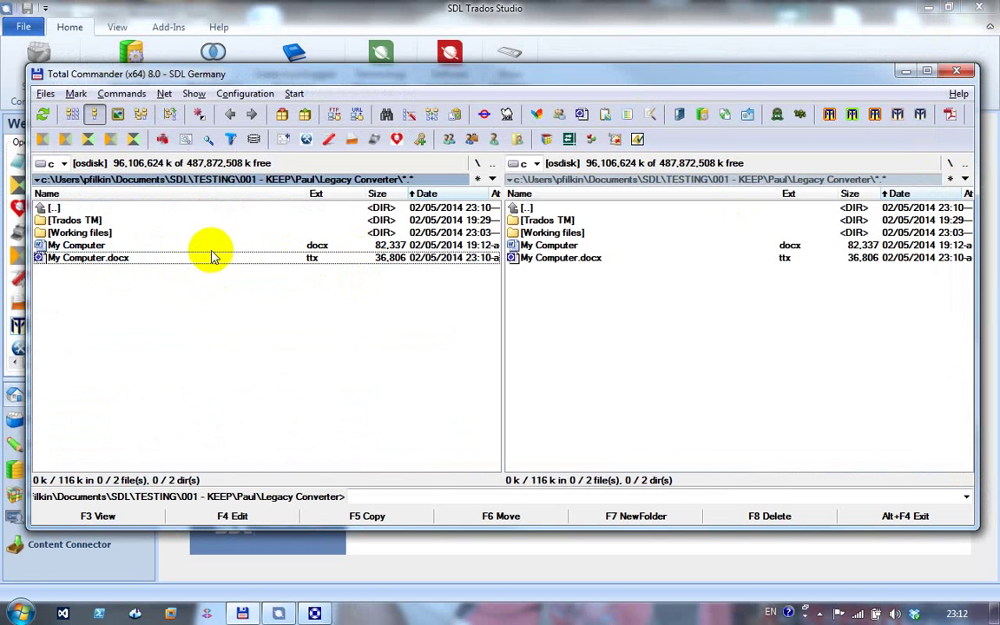
# - Compare the original docx and converted TTX files, then open My Computer.docx.ttx in Trados Studio's Editor
pyautogui.click(213, 248)
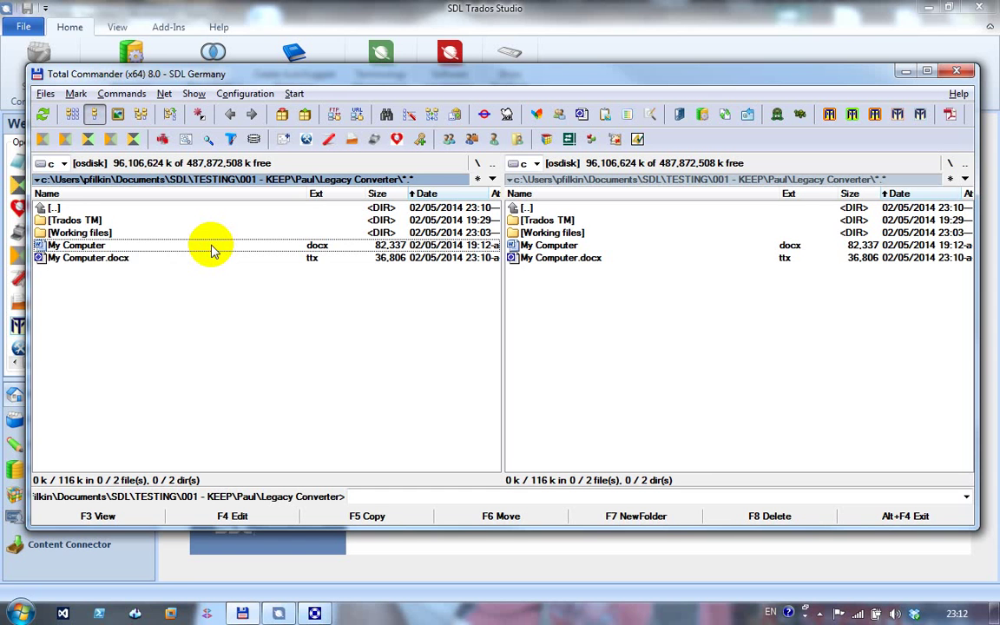
pyautogui.click(217, 261)
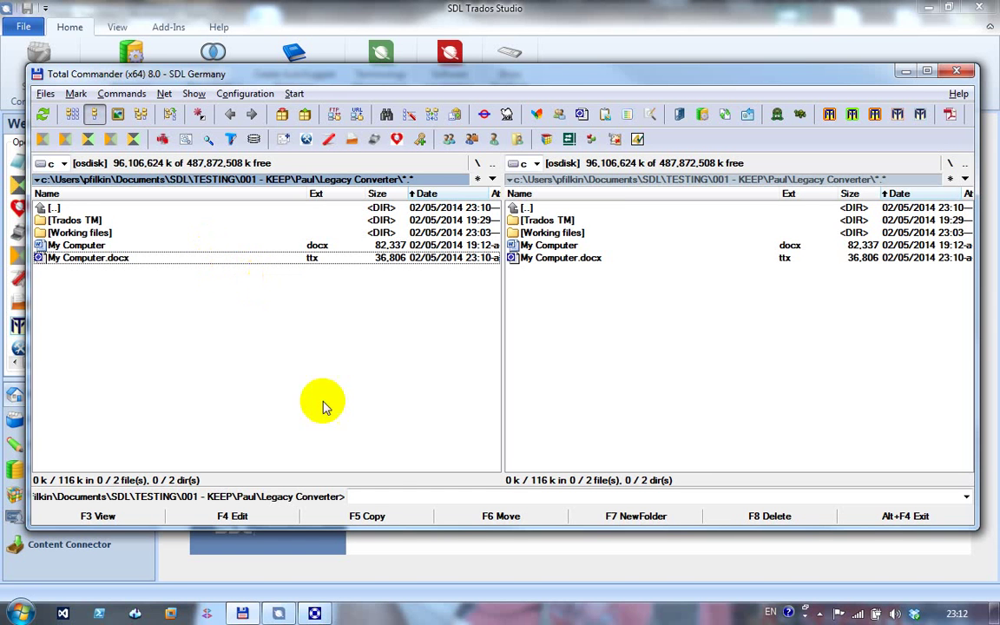
pyautogui.click(423, 557)
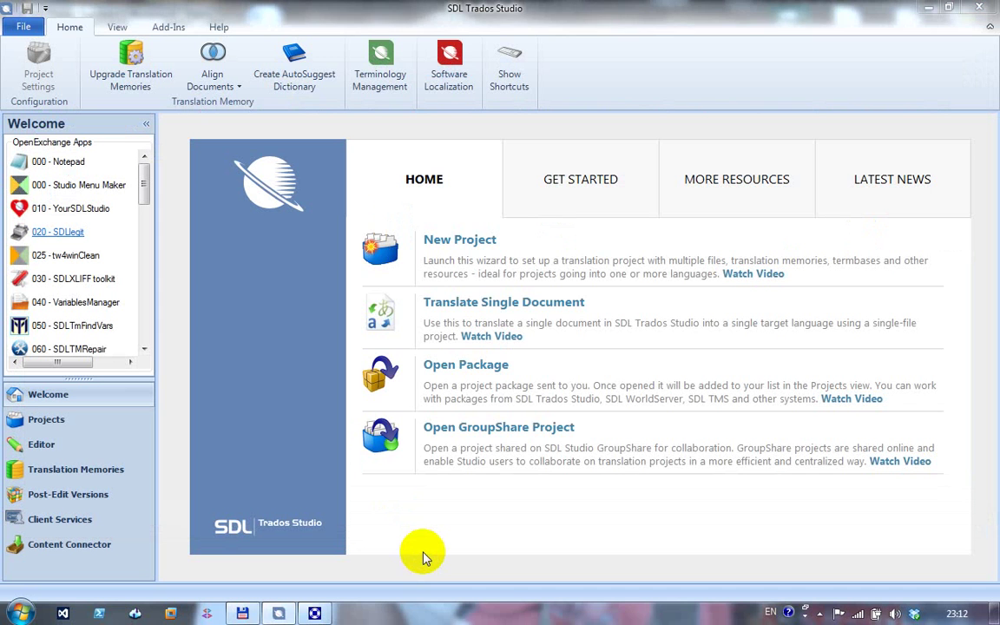
pyautogui.hotkey('ctrl', 'o')
pyautogui.hotkey('ctrl', 'v')
pyautogui.press('Return')
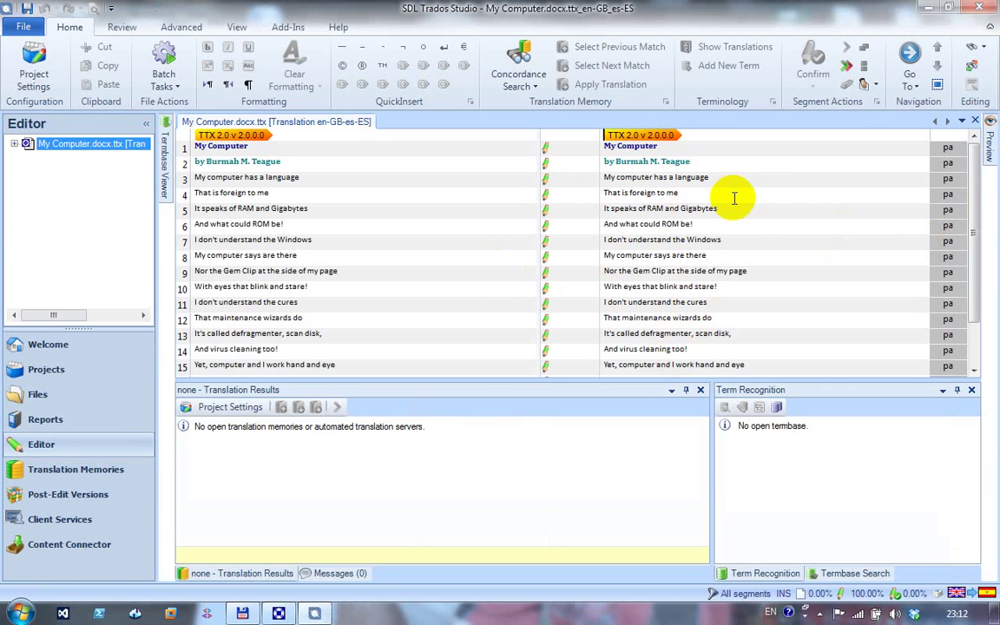
# - Cancel Save Target As at the file type choice and open the SDL Knowledge Base from Help
pyautogui.click(29, 30)
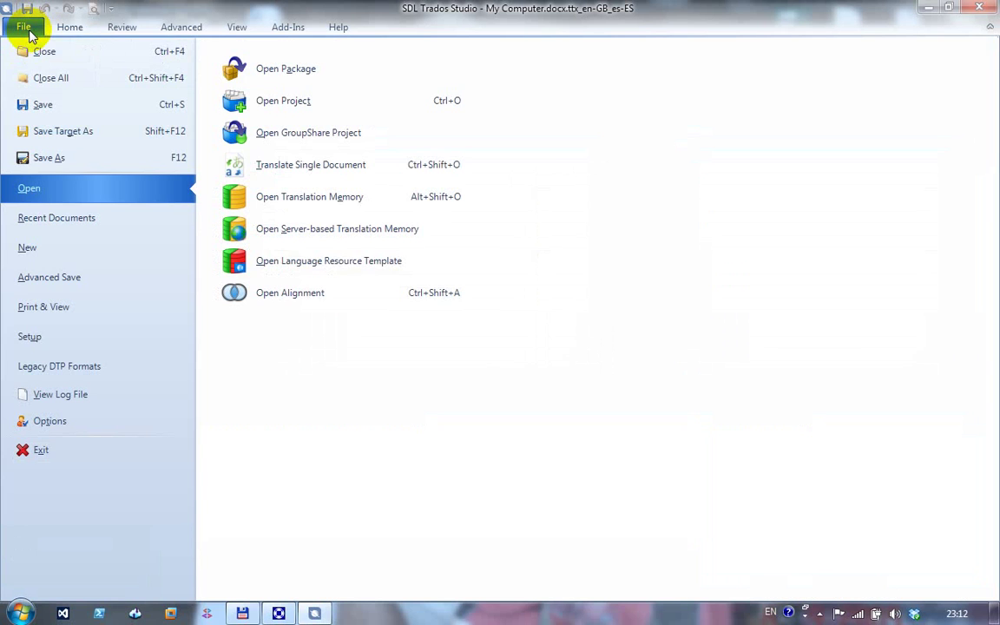
pyautogui.click(77, 132)
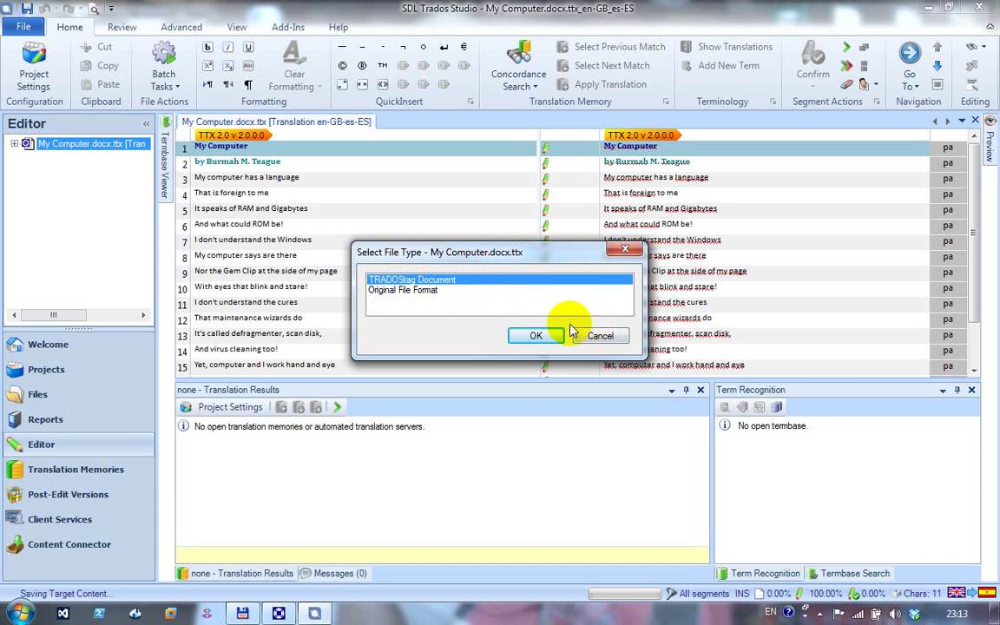
pyautogui.click(599, 336)
pyautogui.click(337, 27)
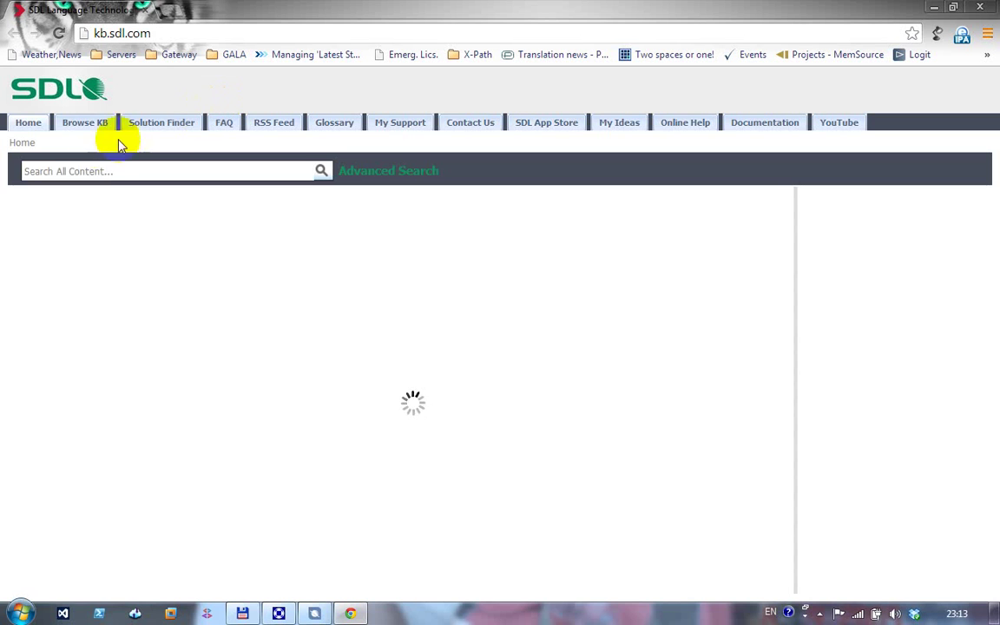
# - Search the SDL Knowledgebase for 'Tradostag' to list TagEditor and TTX articles
pyautogui.click(105, 170)
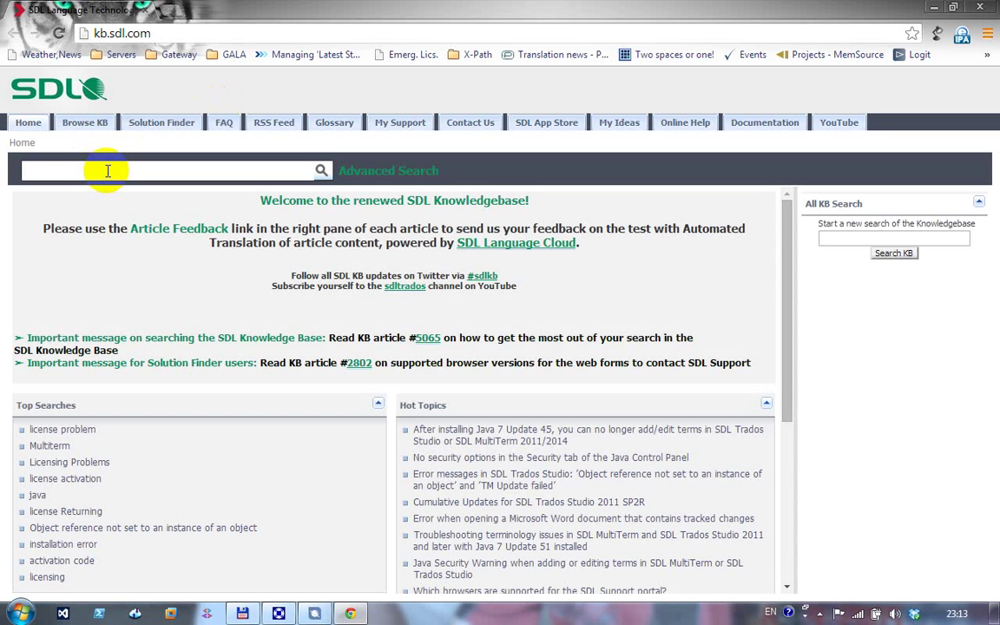
pyautogui.write('Tradostag')
pyautogui.press('Return')
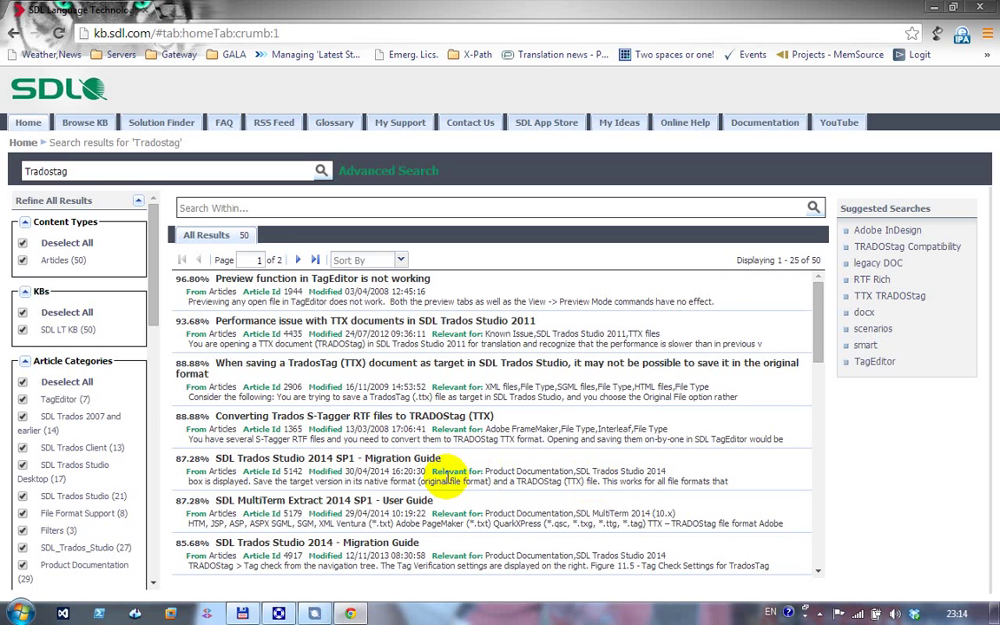
# - Save the target as a TRADOStag document named t_My Computer.docx.ttx
pyautogui.click(982, 9)
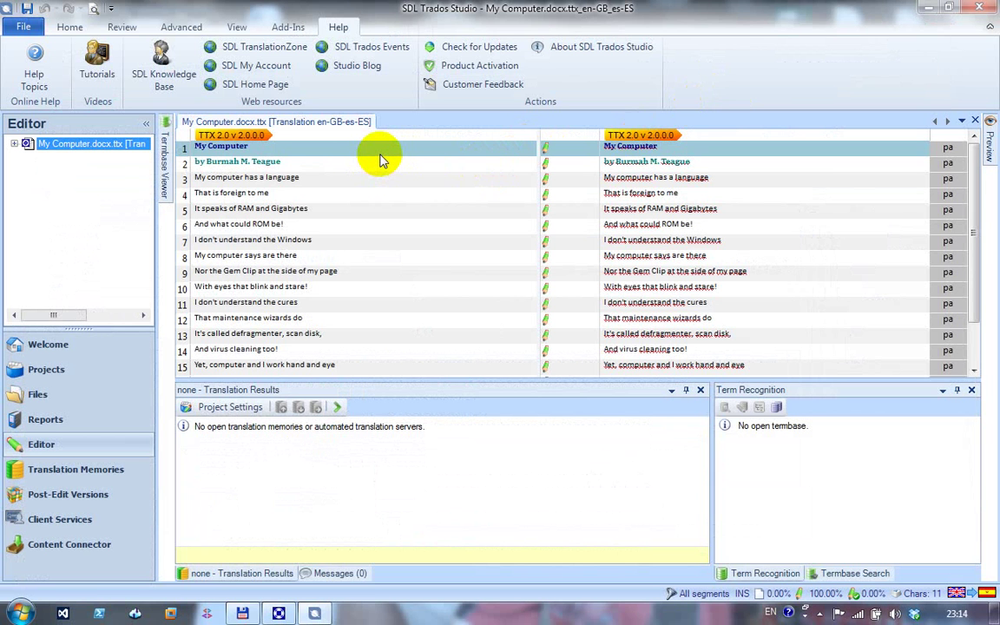
pyautogui.click(24, 28)
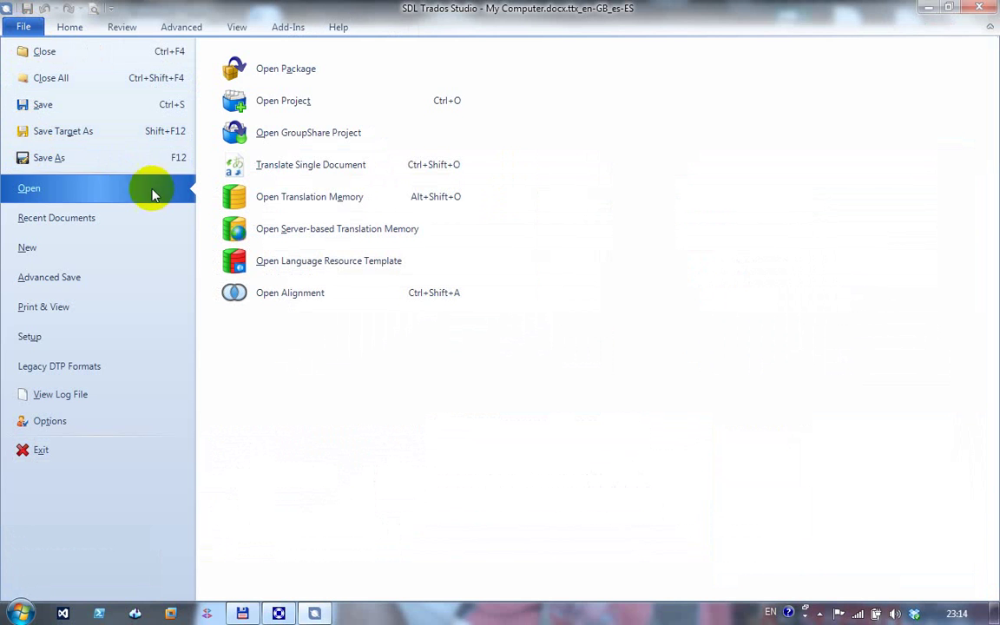
pyautogui.click(76, 133)
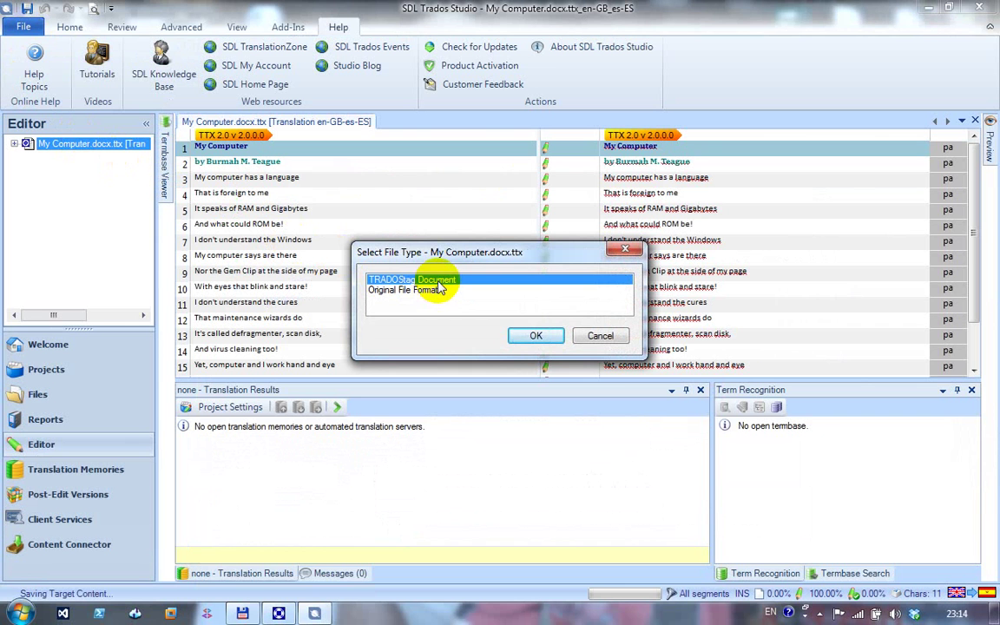
pyautogui.click(530, 335)
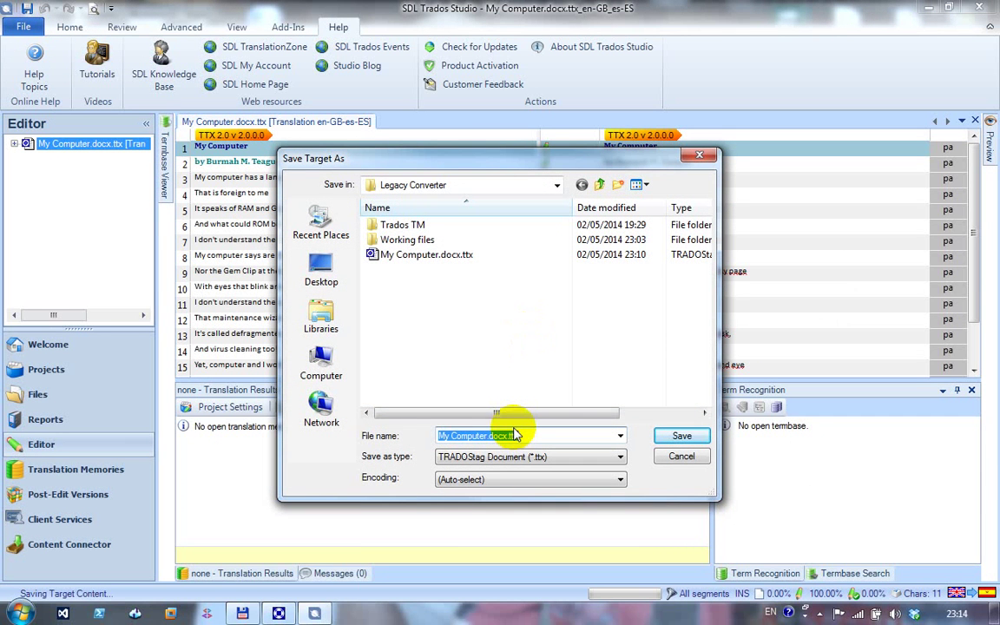
pyautogui.press('Home')
pyautogui.write('t_')
pyautogui.click(674, 439)
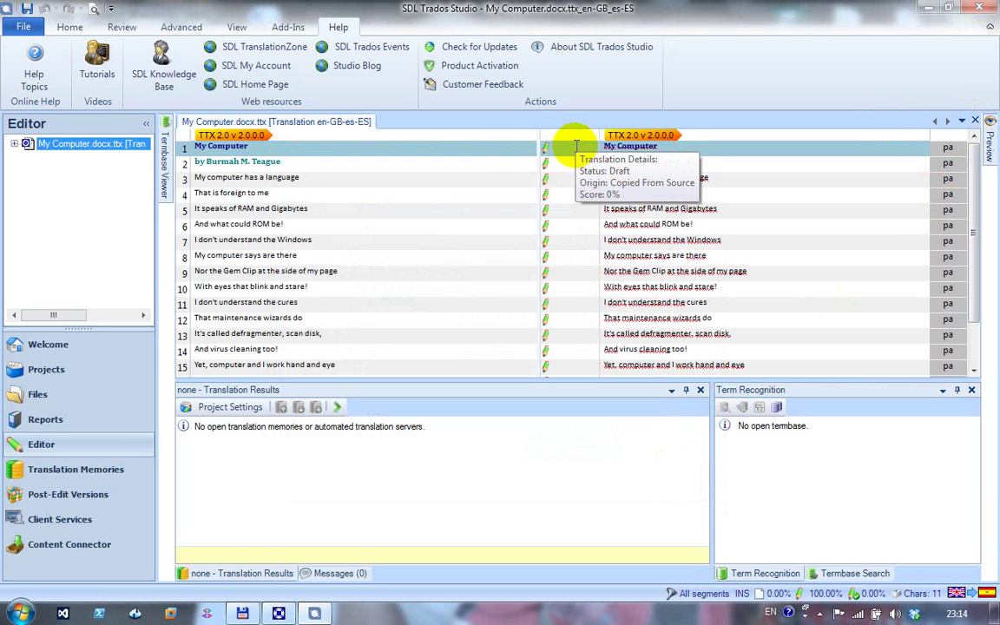
# - Save the bilingual document with Ctrl+S as My Computer.docx.ttx_en-GB_es-ES.sdlxliff
pyautogui.hotkey('ctrl', 's')
pyautogui.click(377, 318)
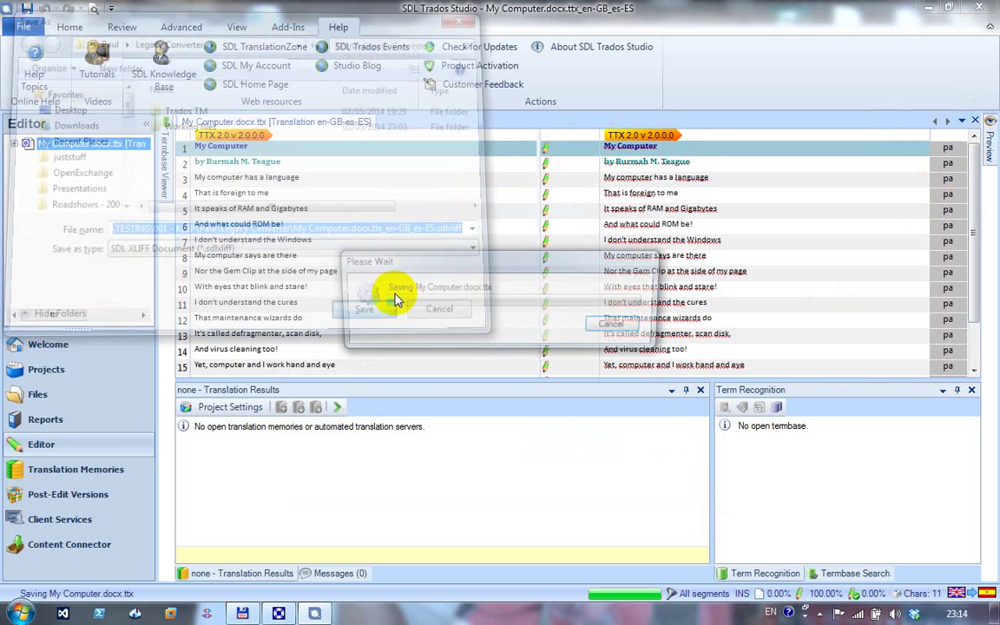
pyautogui.click(26, 27)
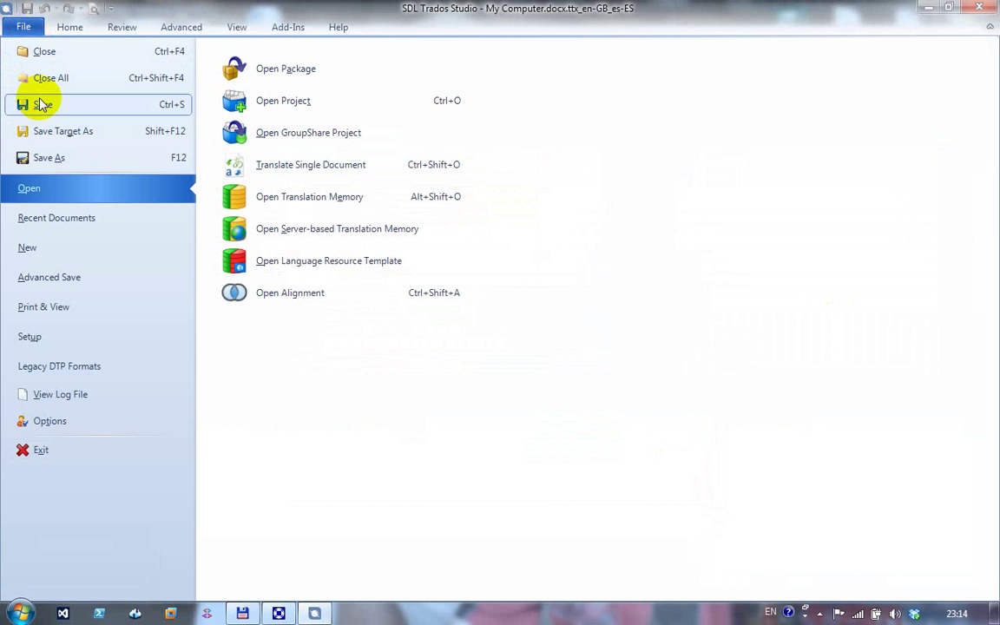
pyautogui.click(68, 27)
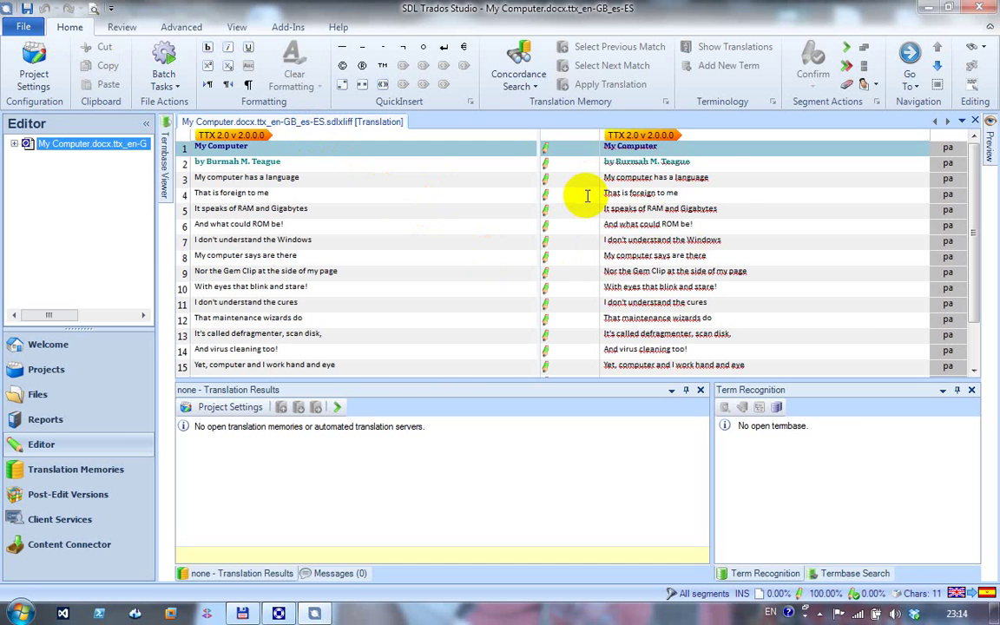
pyautogui.moveTo(588, 193)
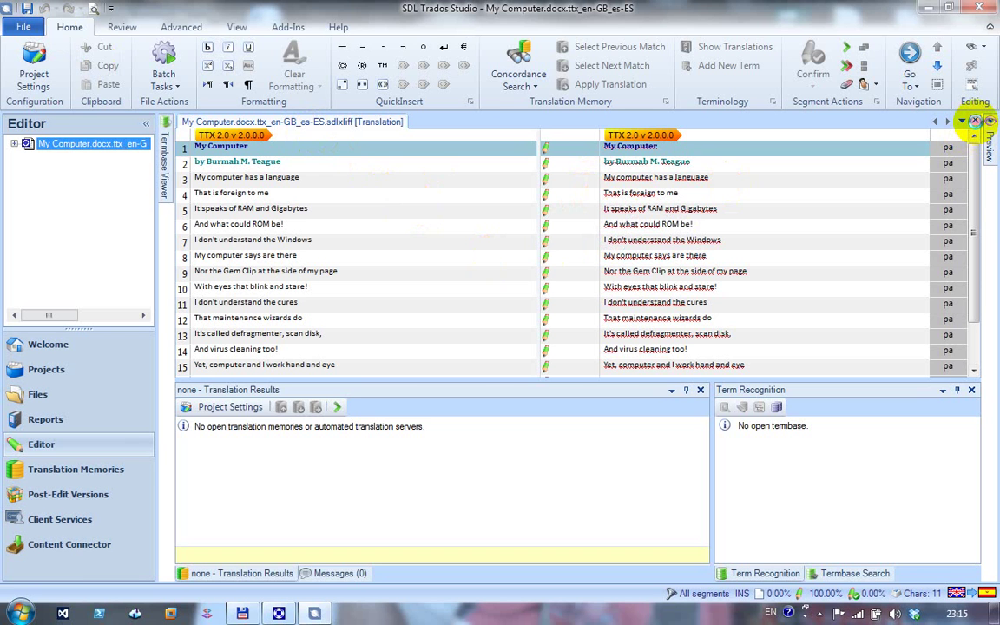
# - Close the open document and check the new sdlproj file in the file manager
pyautogui.click(976, 121)
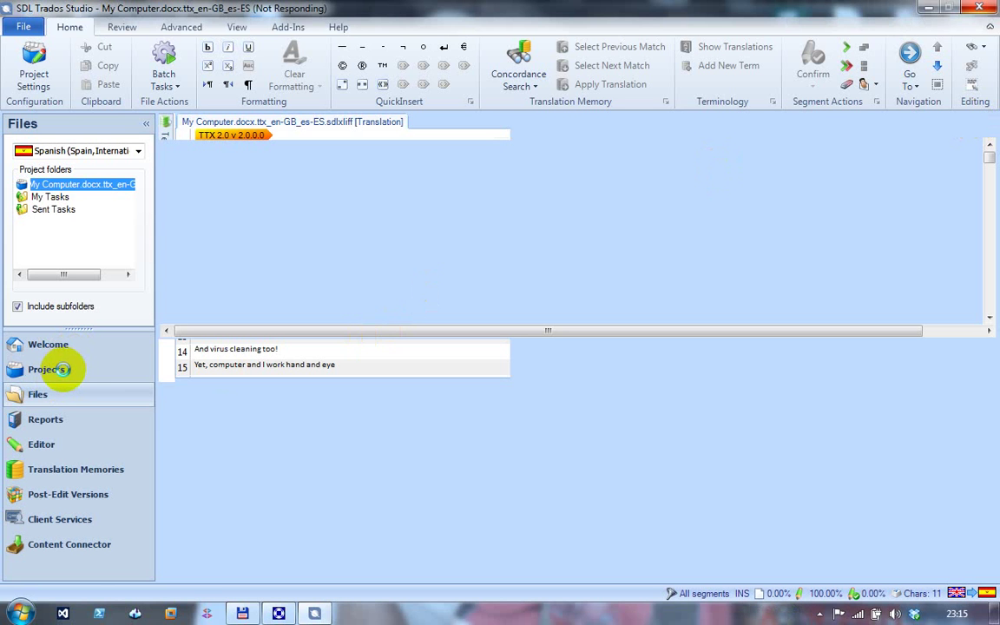
pyautogui.click(59, 370)
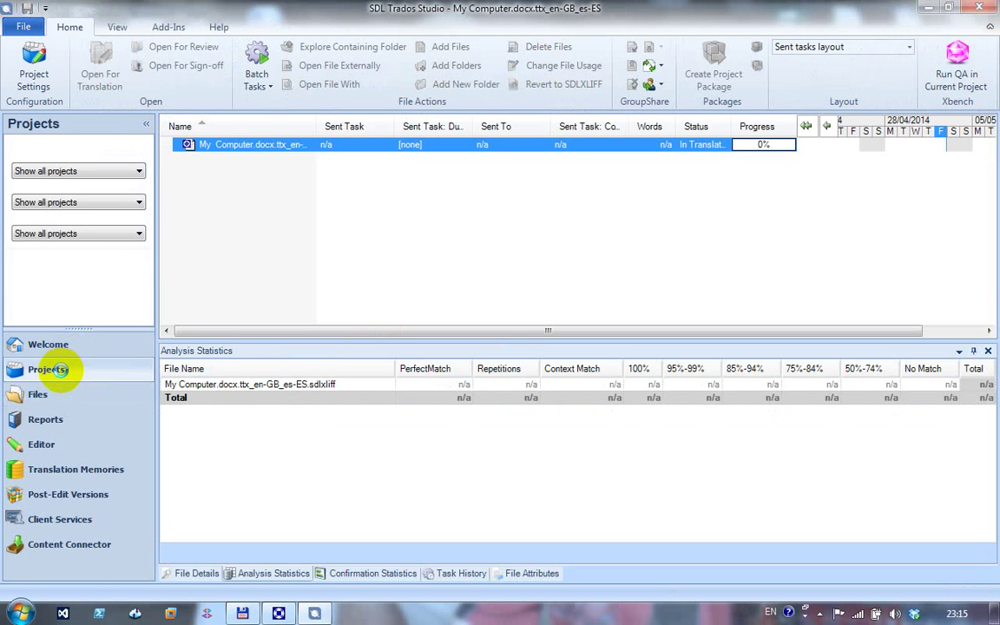
pyautogui.click(243, 612)
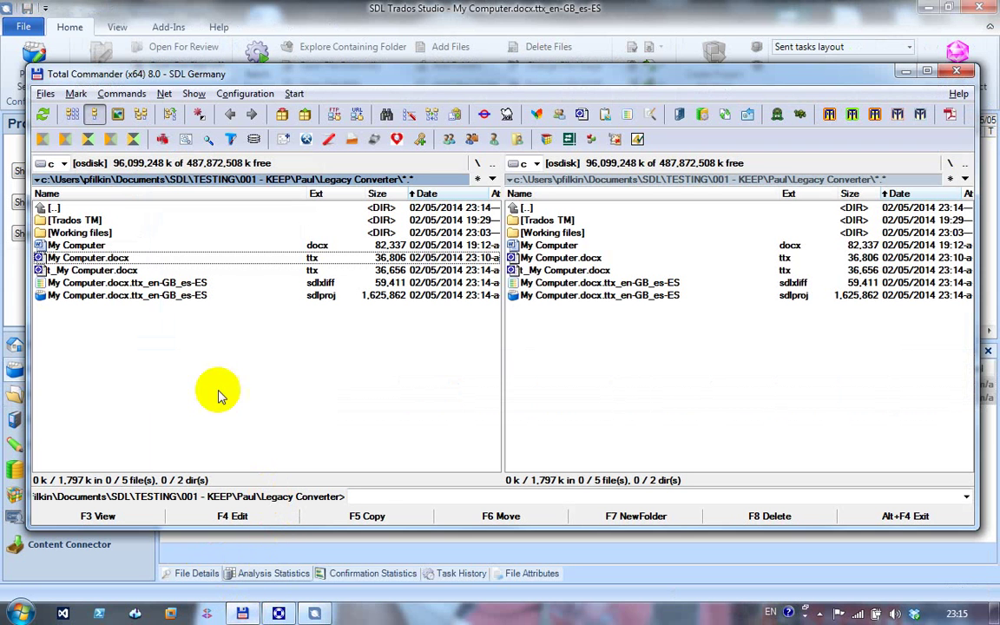
pyautogui.click(119, 296)
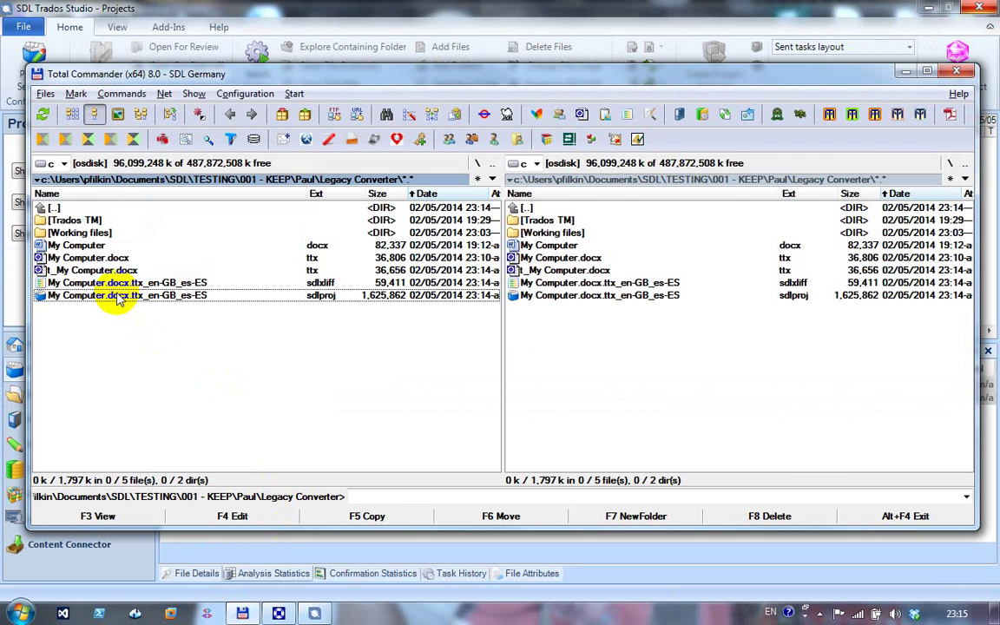
pyautogui.click(317, 9)
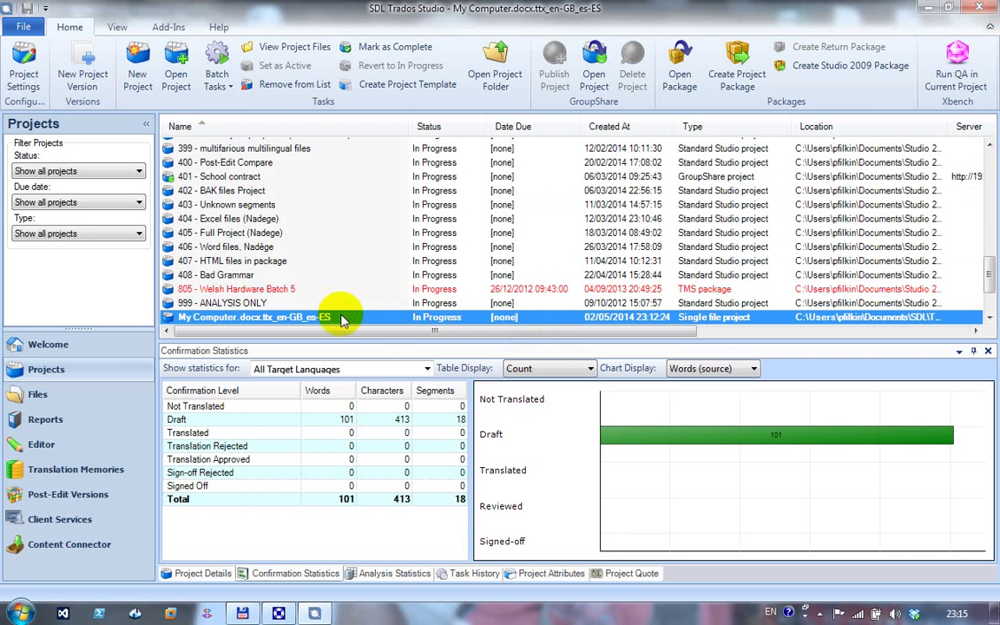
# - Remove the My Computer project from the Projects list, answering Yes to closing it
pyautogui.rightClick(339, 315)
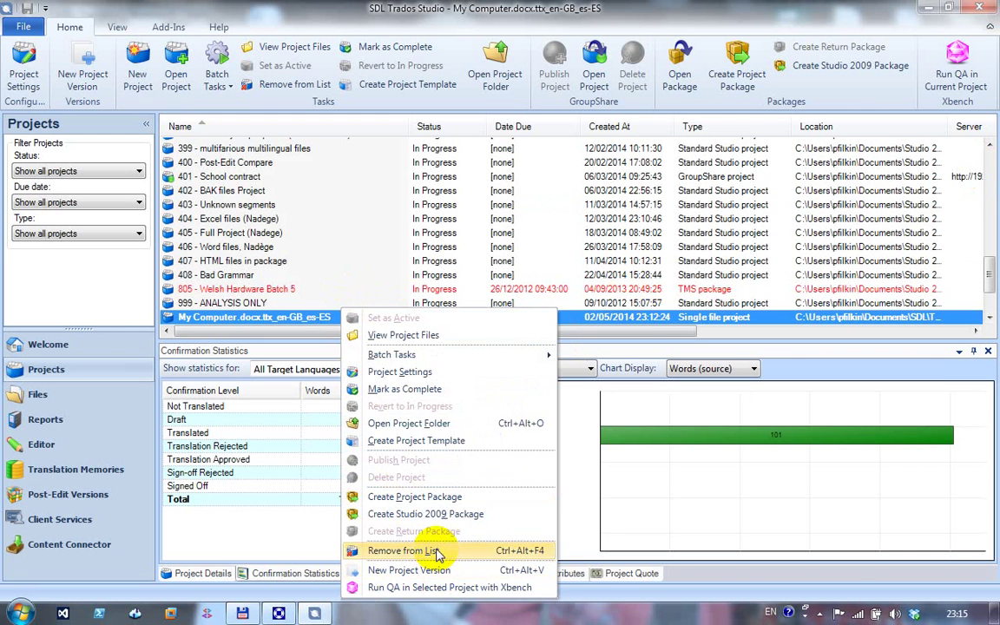
pyautogui.click(382, 550)
pyautogui.click(541, 364)
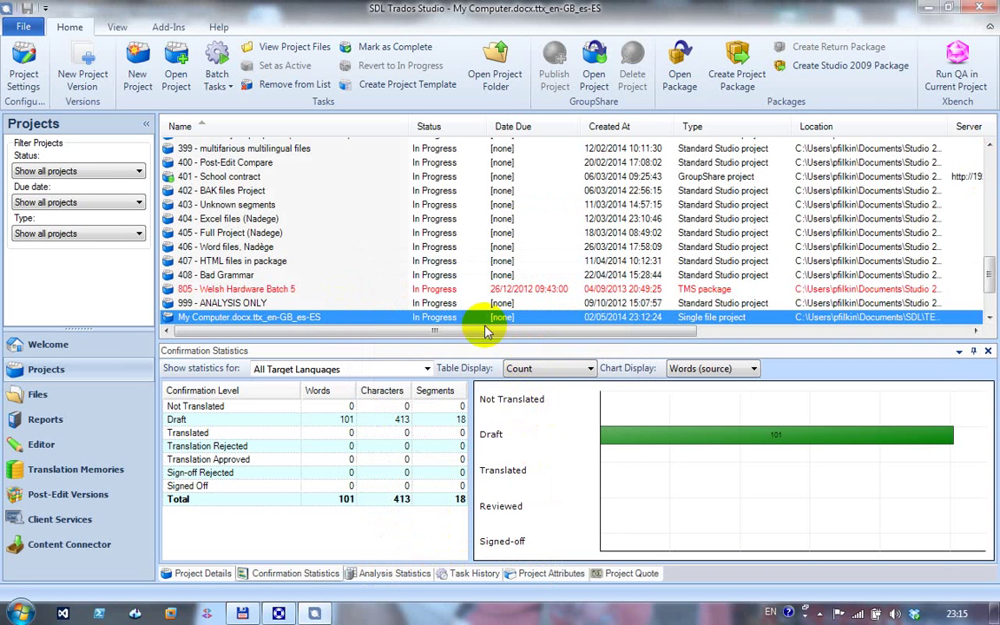
pyautogui.moveTo(242, 614)
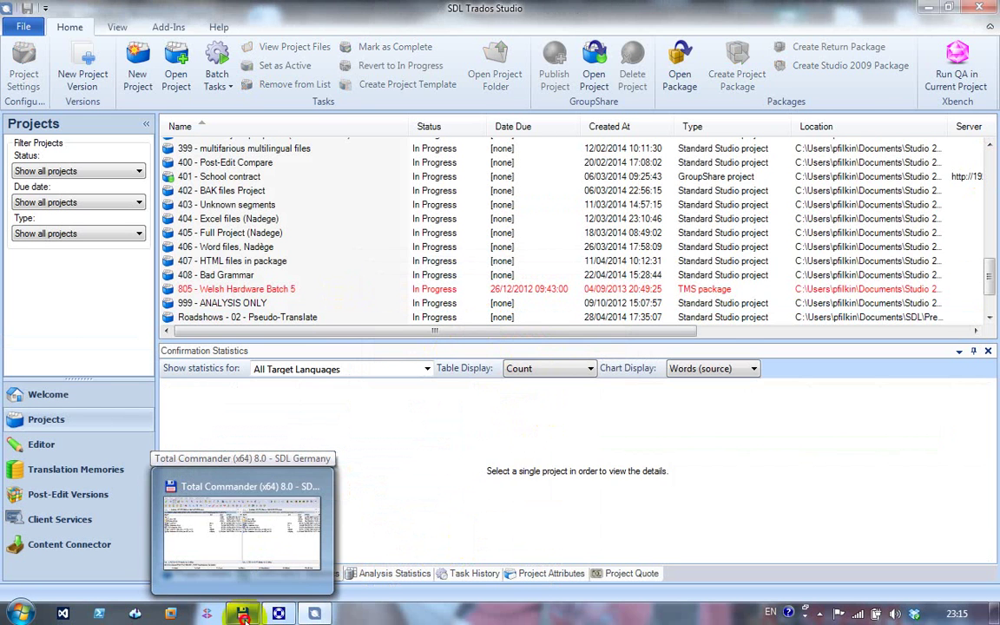
# - Copy t_My Computer.docx.ttx from the Legacy Converter folder into the empty Working files folder
pyautogui.click(241, 613)
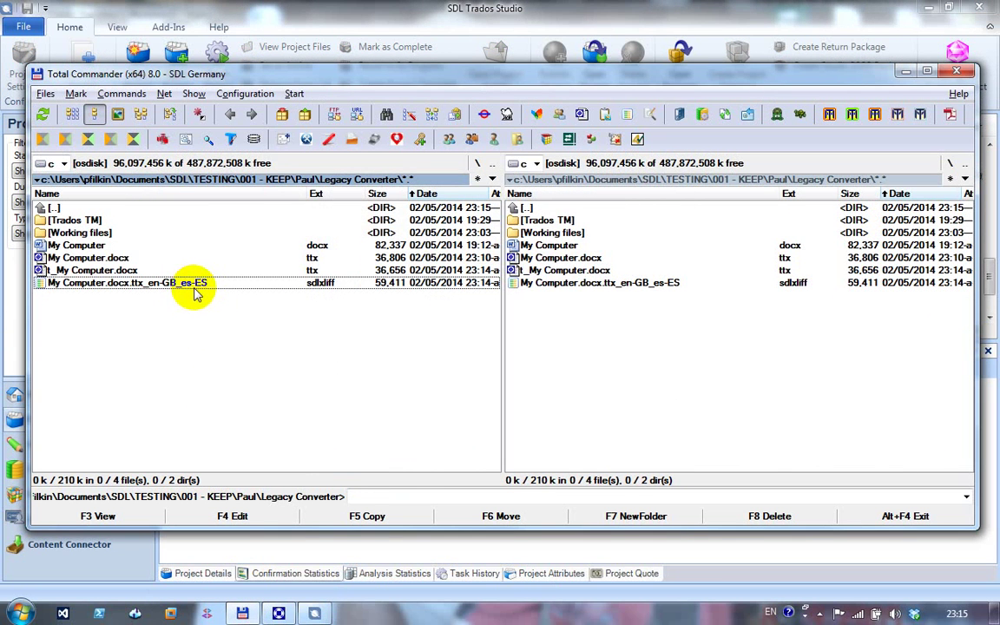
pyautogui.click(313, 247)
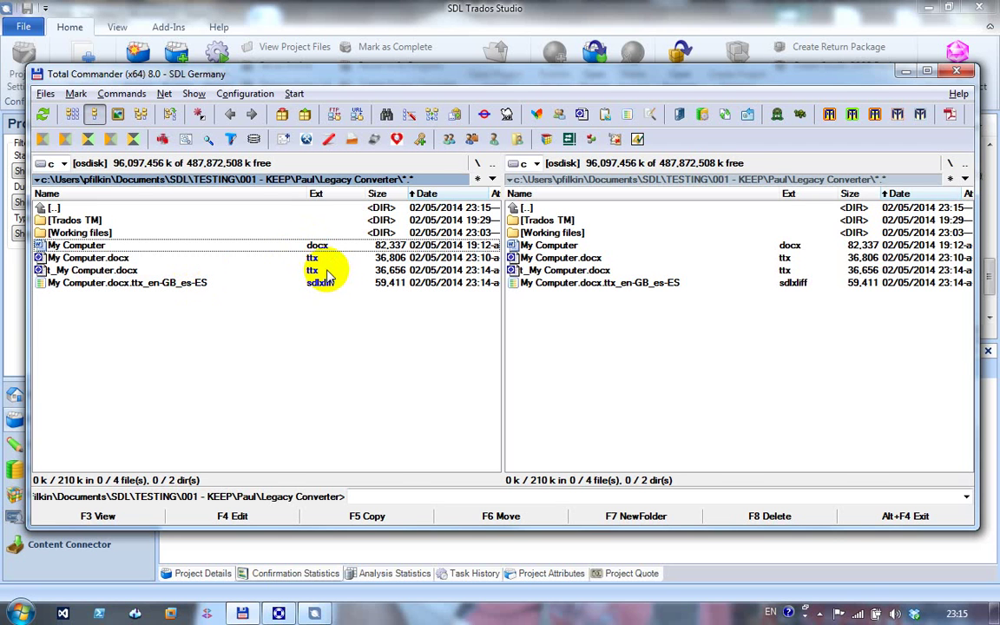
pyautogui.click(318, 259)
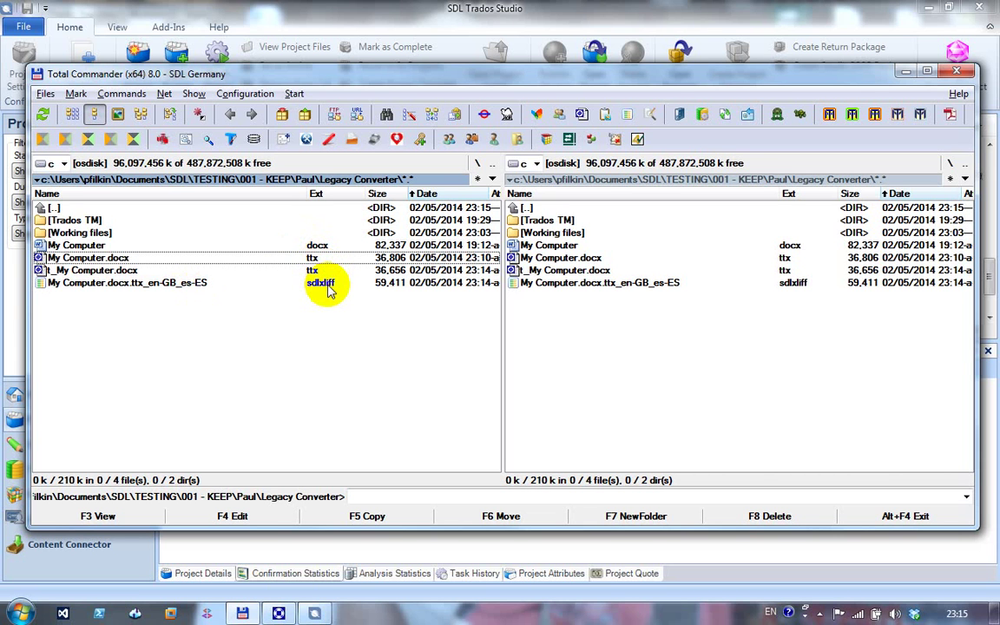
pyautogui.click(320, 271)
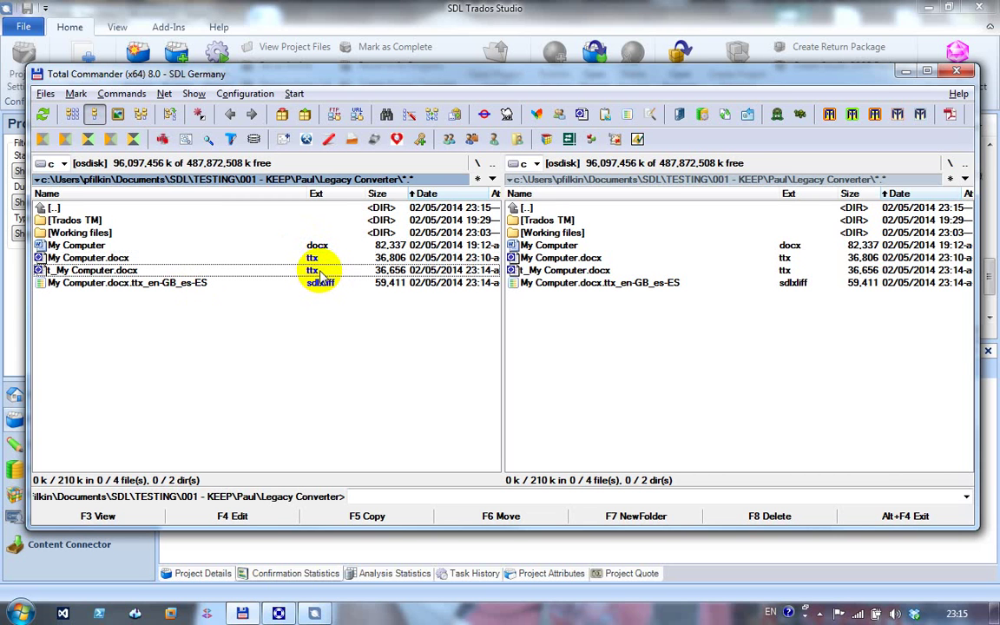
pyautogui.doubleClick(534, 233)
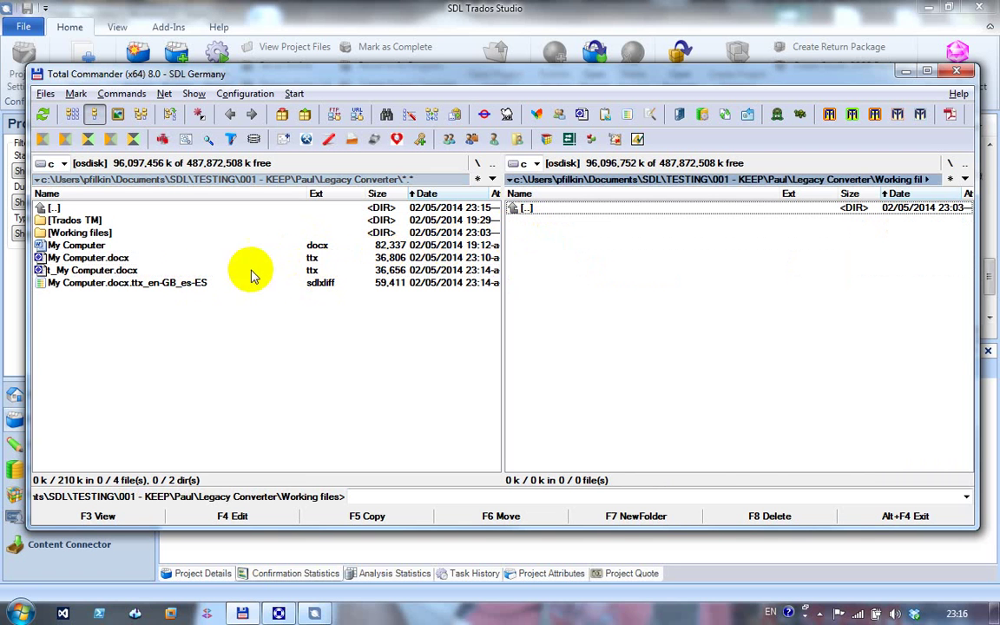
pyautogui.click(186, 274)
pyautogui.press('F5')
pyautogui.press('Return')
pyautogui.click(560, 226)
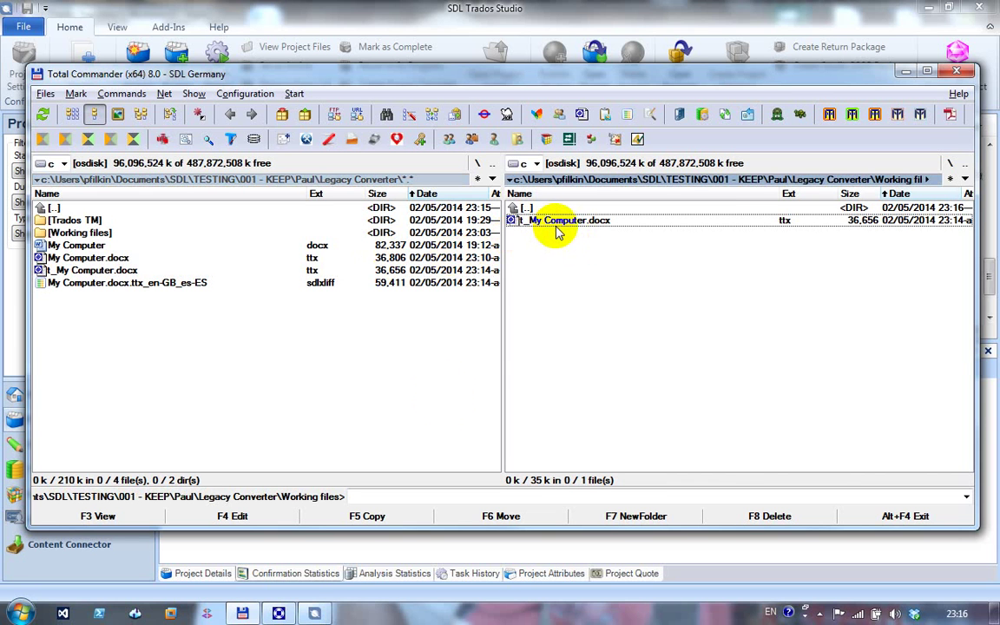
# - Open Workbench's Clean Up tool and add t_My Computer.docx.ttx to the files to clean up
pyautogui.click(279, 614)
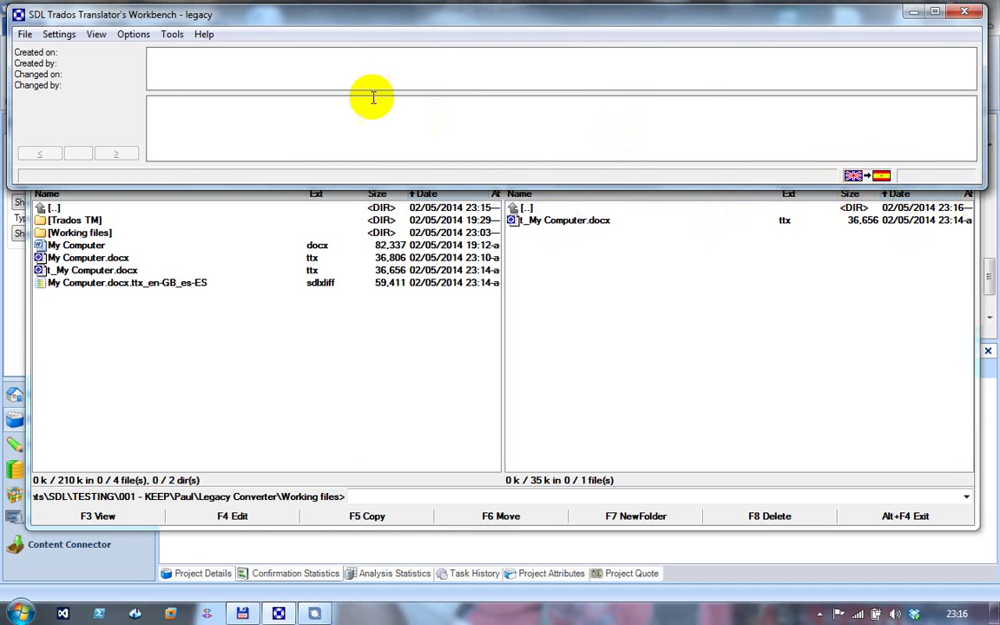
pyautogui.click(169, 35)
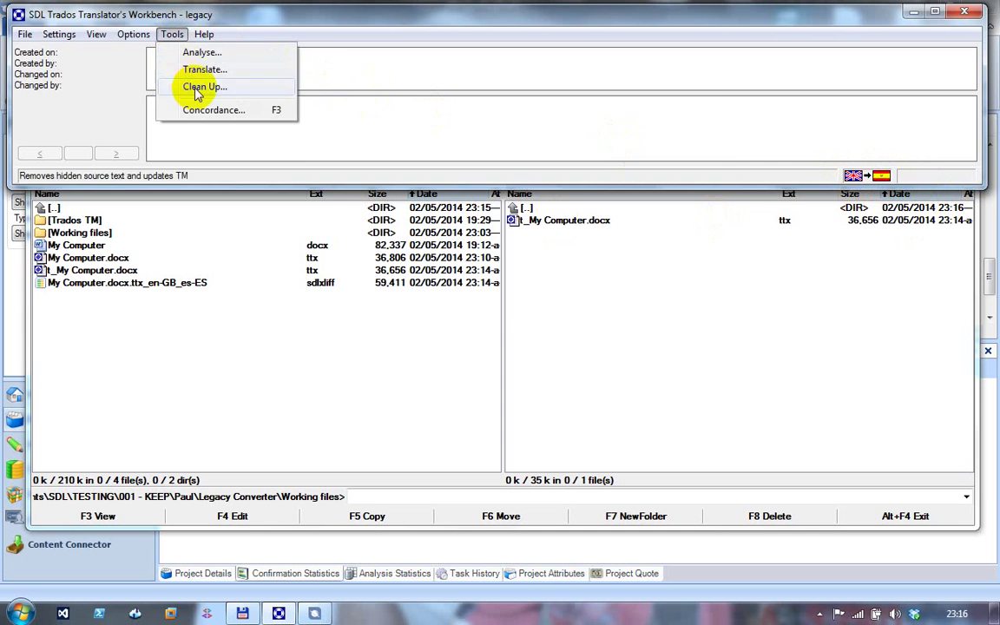
pyautogui.click(191, 86)
pyautogui.click(771, 226)
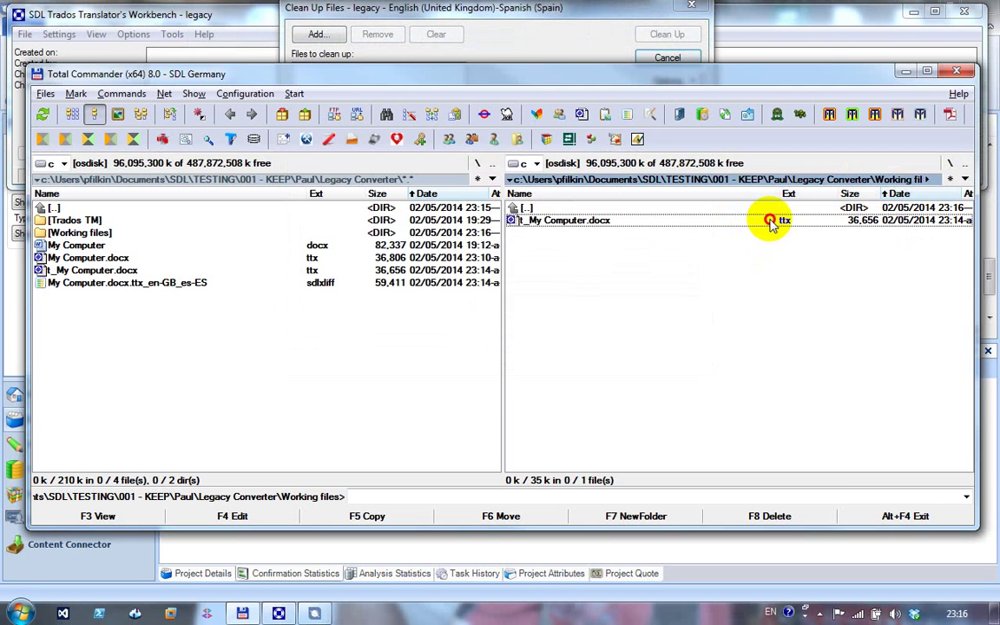
pyautogui.click(278, 614)
pyautogui.click(292, 573)
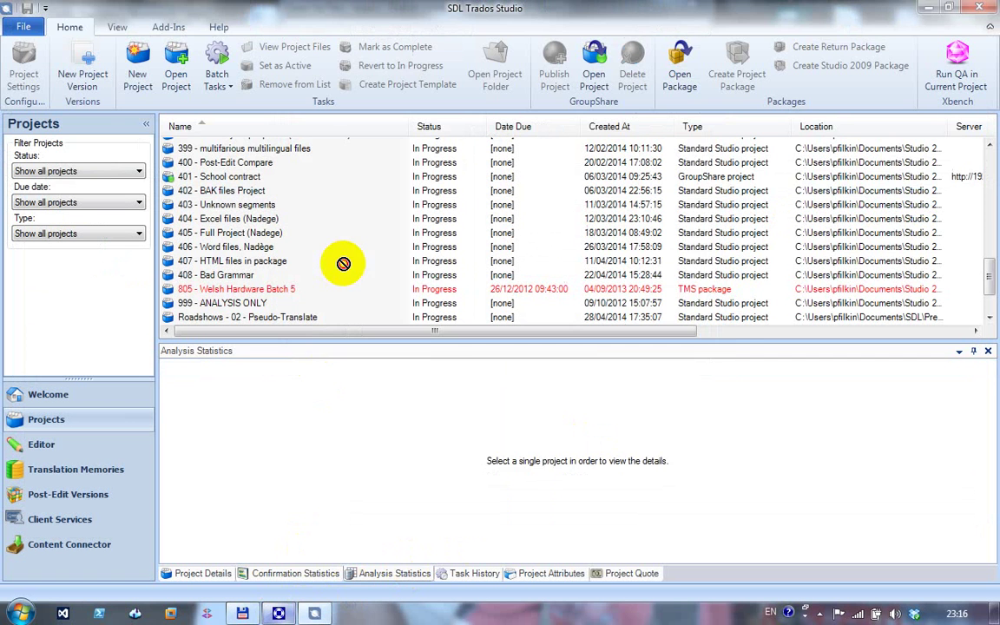
pyautogui.click(278, 613)
pyautogui.moveTo(409, 203); pyautogui.dragTo(409, 201)
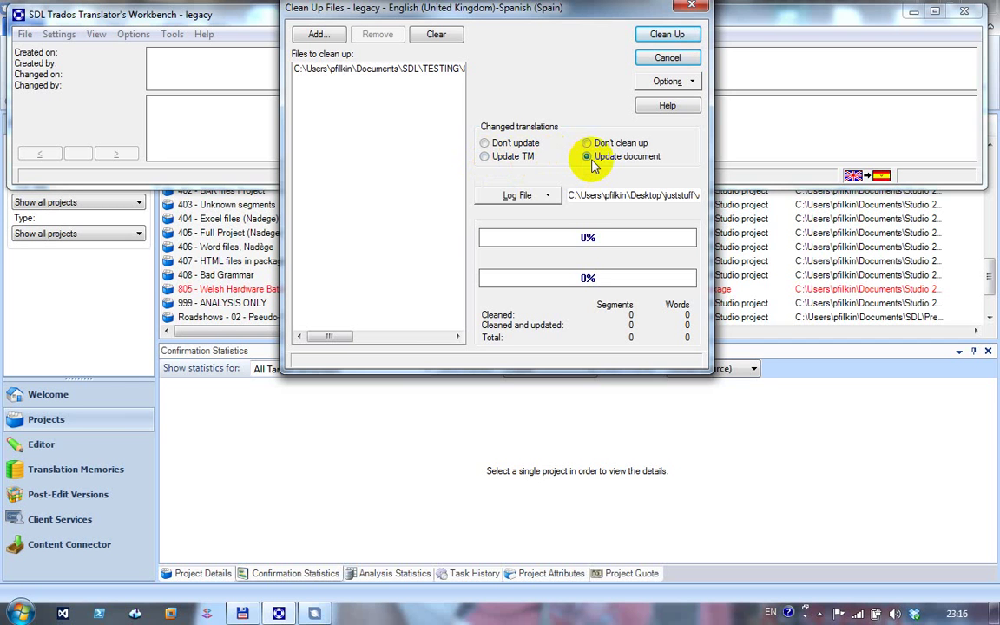
# - Run the clean-up with Update document, producing t_My Computer.docx in Working files
pyautogui.click(236, 519)
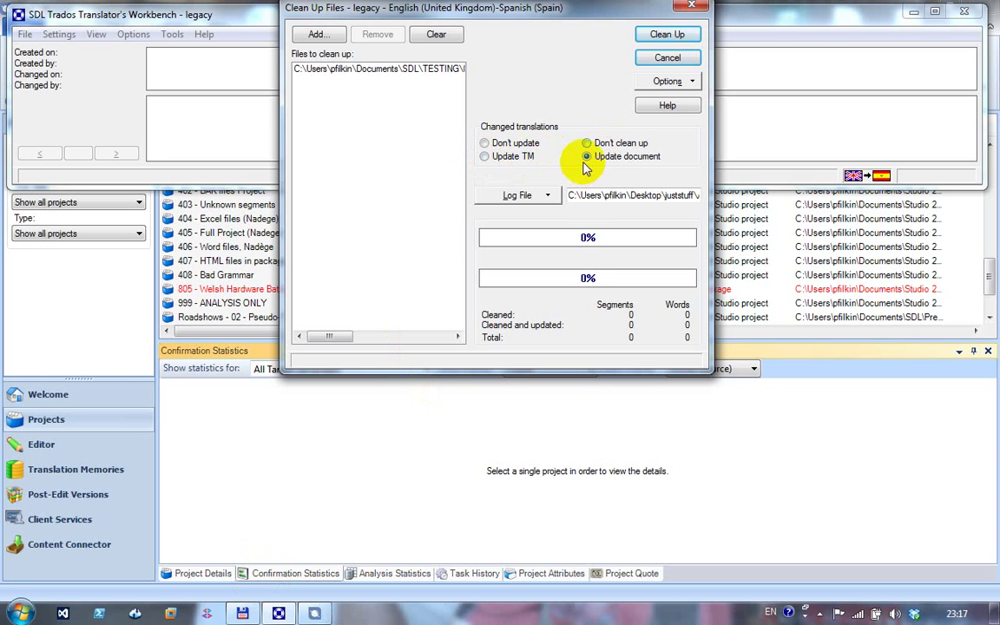
pyautogui.click(243, 612)
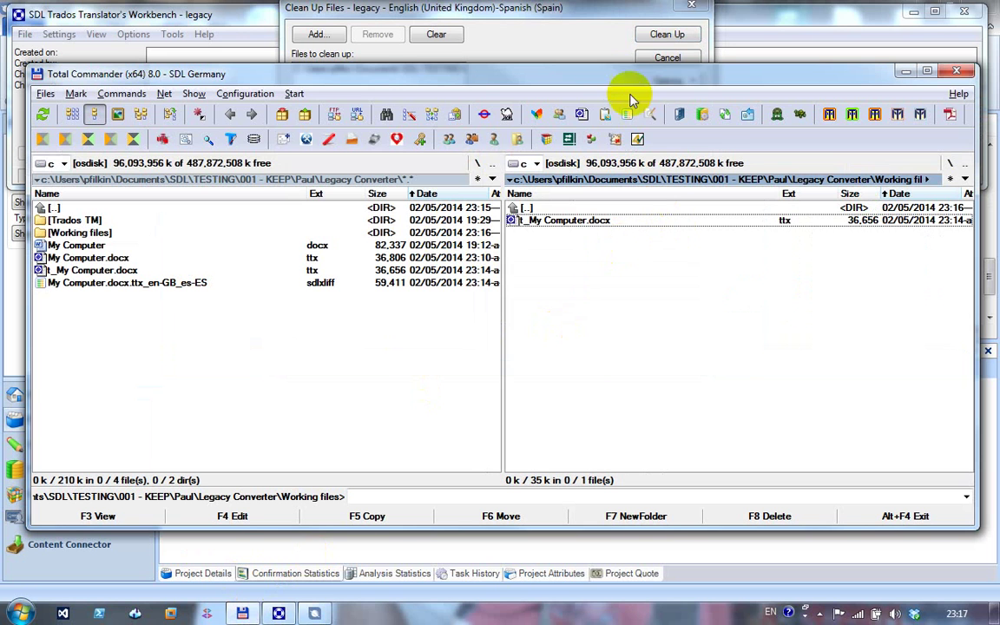
pyautogui.click(598, 19)
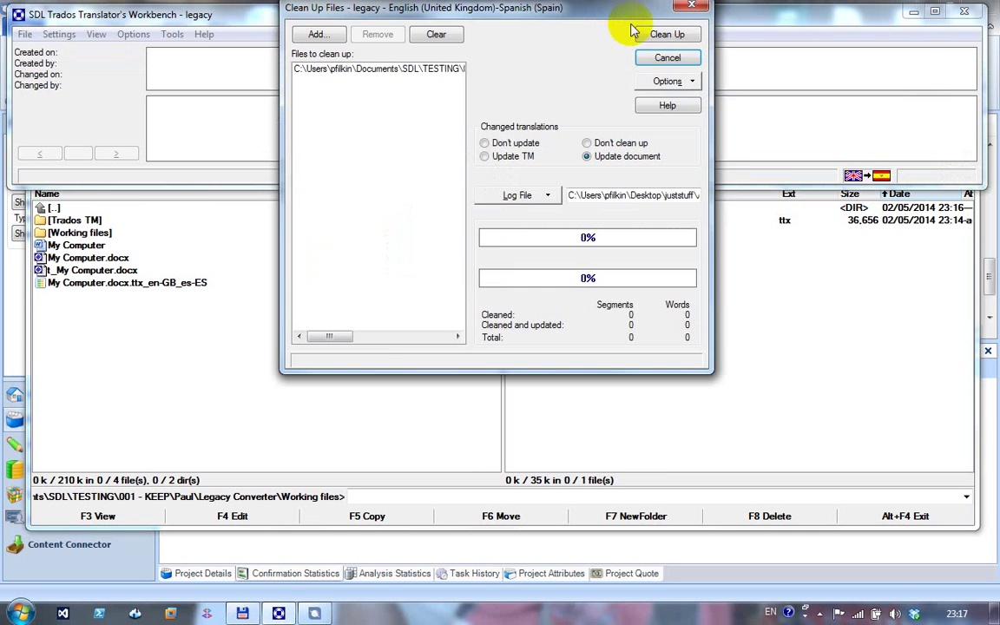
pyautogui.click(666, 37)
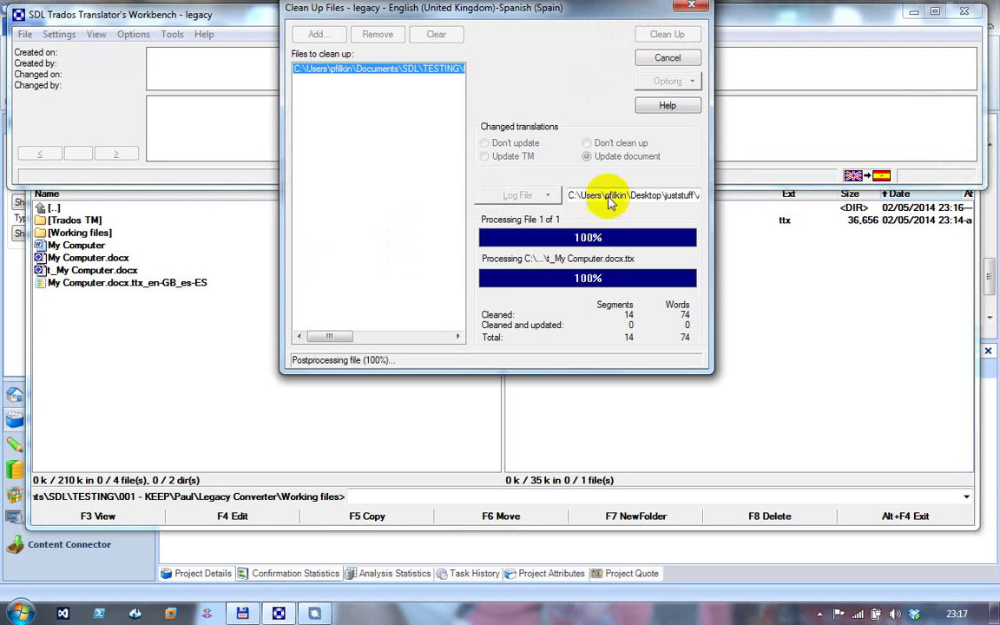
pyautogui.click(667, 59)
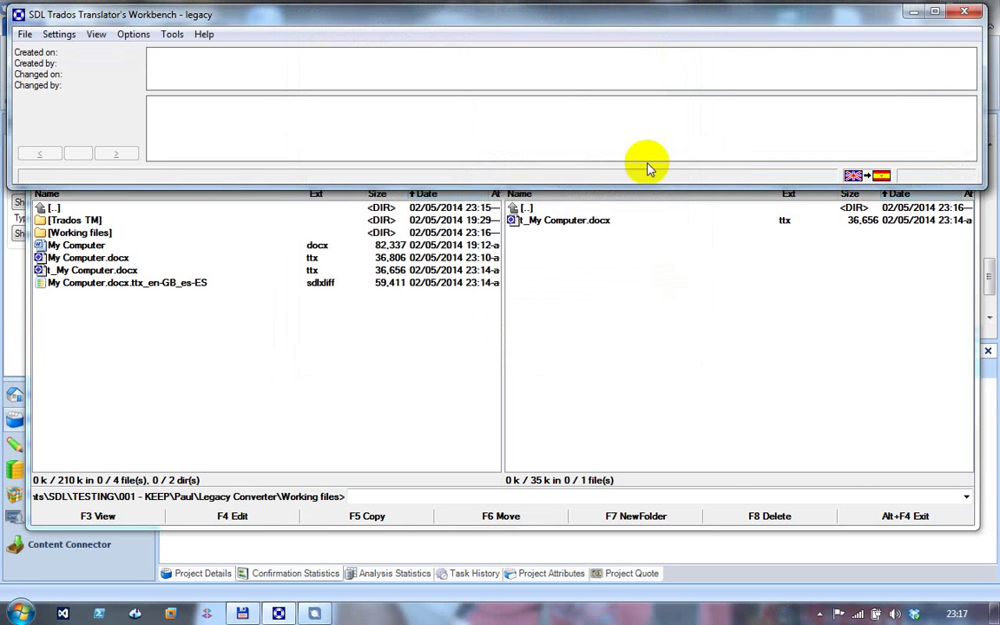
pyautogui.click(642, 319)
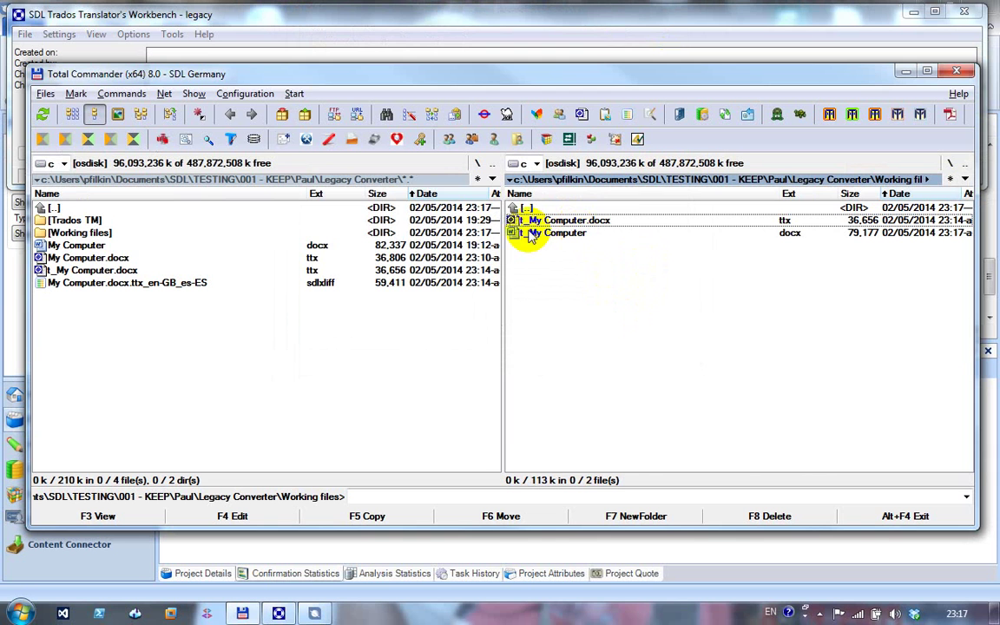
pyautogui.doubleClick(539, 233)
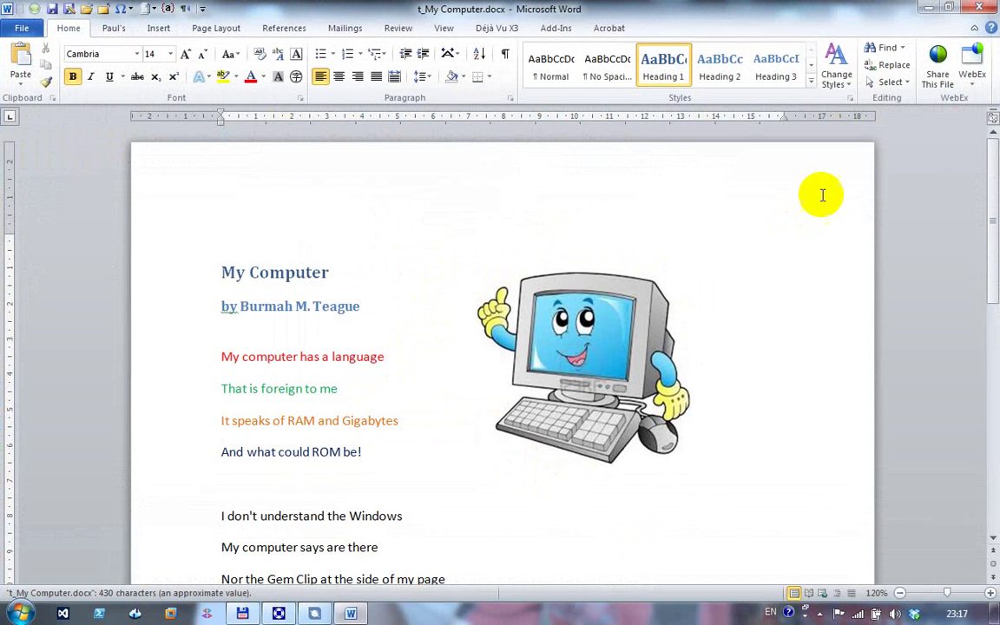
pyautogui.click(979, 7)
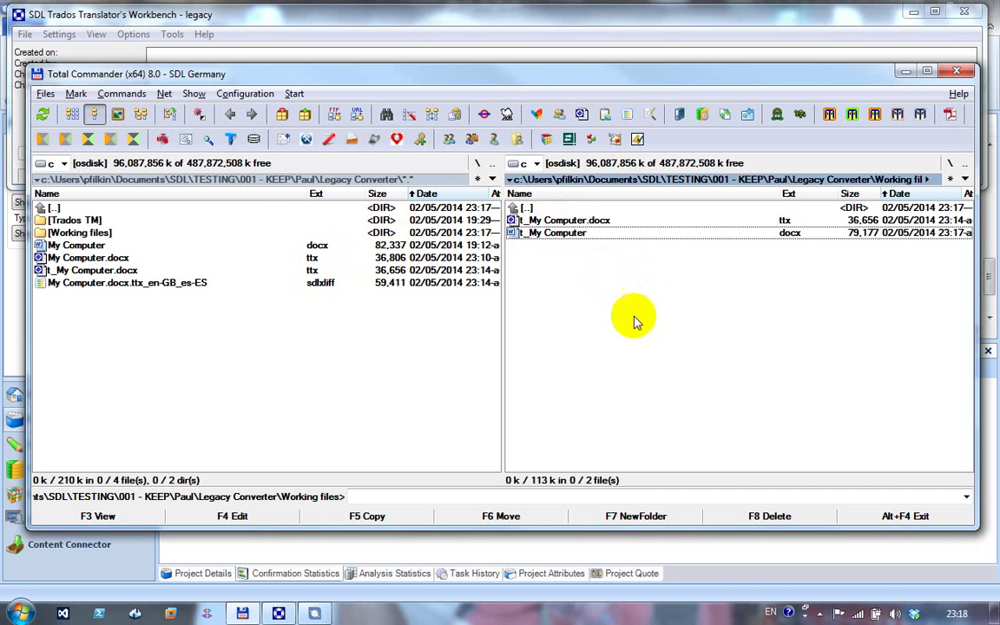
# - Delete both files in Working files and both TTX files in Legacy Converter
pyautogui.hotkey('ctrl', 'a')
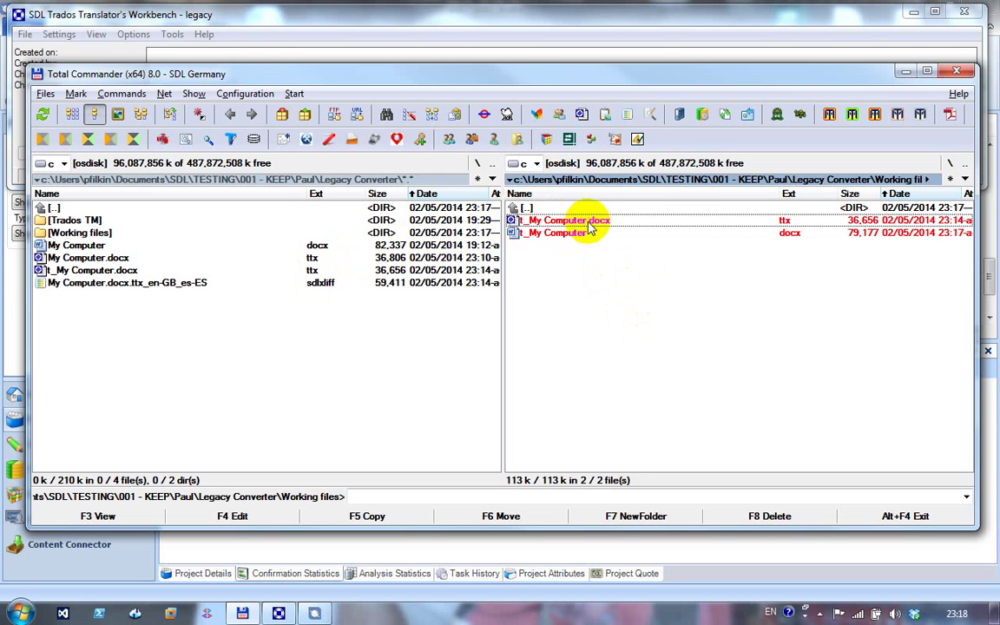
pyautogui.press('Delete')
pyautogui.press('Return')
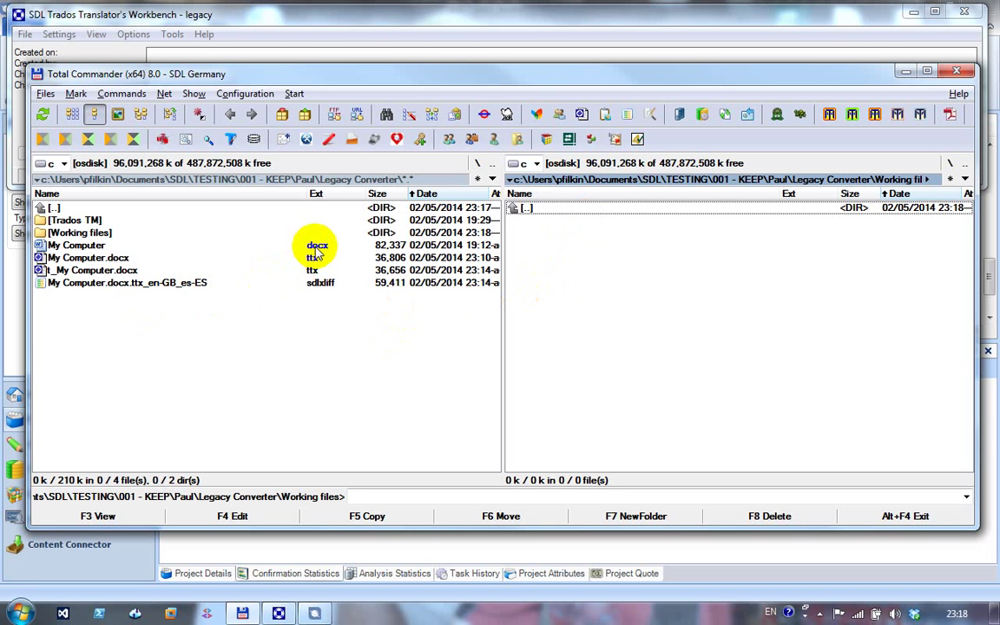
pyautogui.click(122, 259)
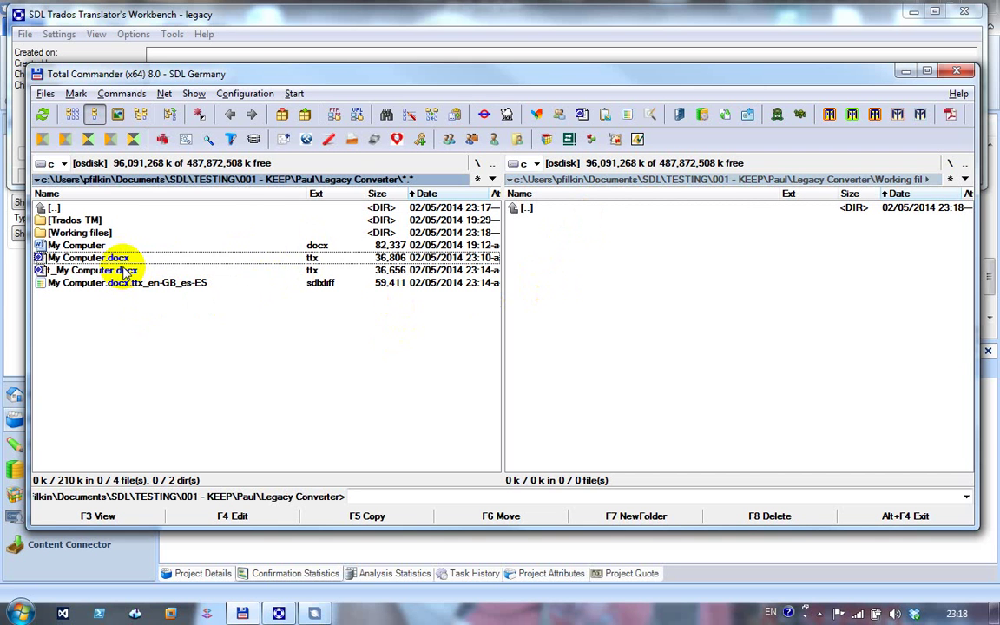
pyautogui.keyDown('shift'); pyautogui.click(122, 270); pyautogui.keyUp('shift')
pyautogui.press('Delete')
pyautogui.press('Return')
# - Copy the original My Computer.docx into the Working files folder
pyautogui.click(111, 247)
pyautogui.press('F5')
pyautogui.press('Return')
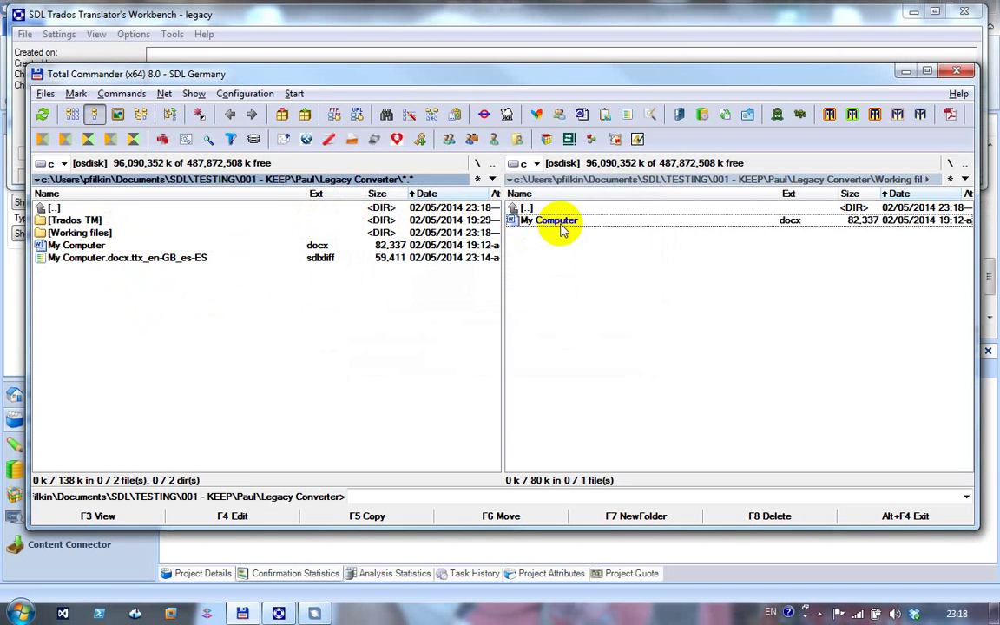
pyautogui.click(560, 224)
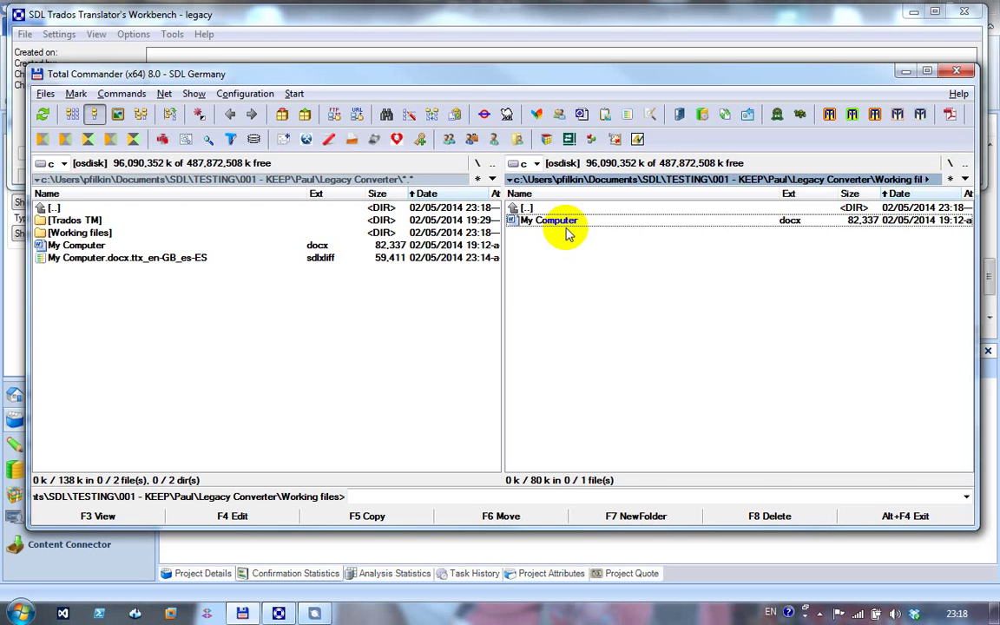
# - Delete the SDLXLIFF from the main folder and the old My Computer.docx from Working files
pyautogui.click(310, 264)
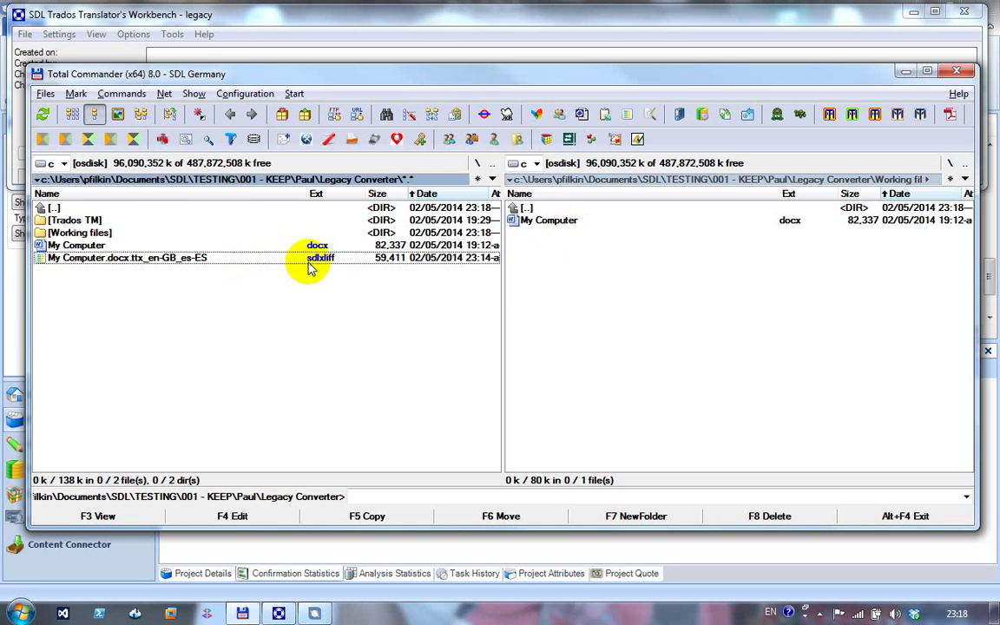
pyautogui.press('Delete')
pyautogui.press('Return')
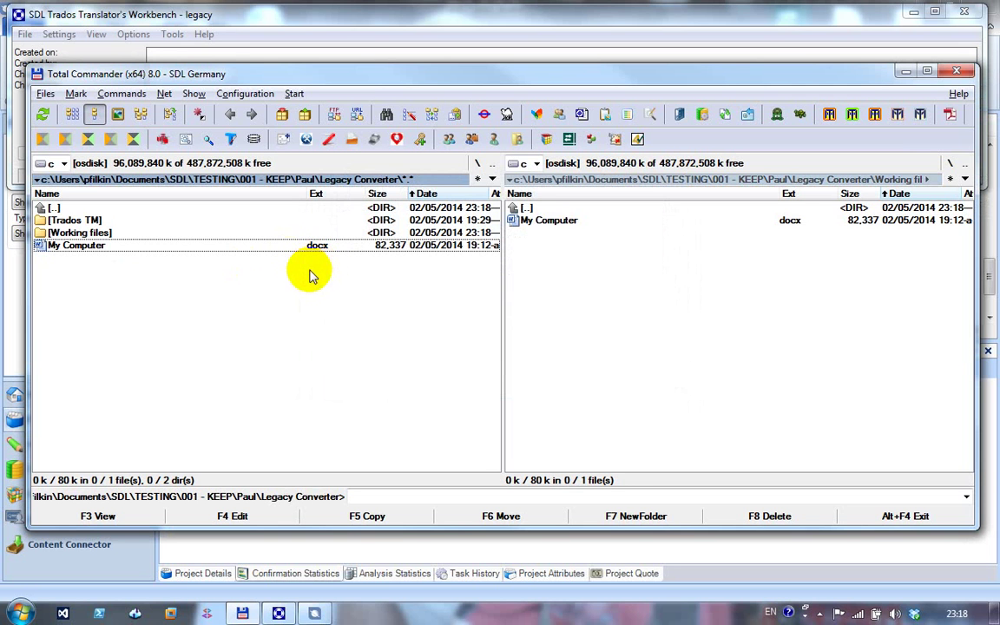
pyautogui.click(533, 224)
pyautogui.press('Delete')
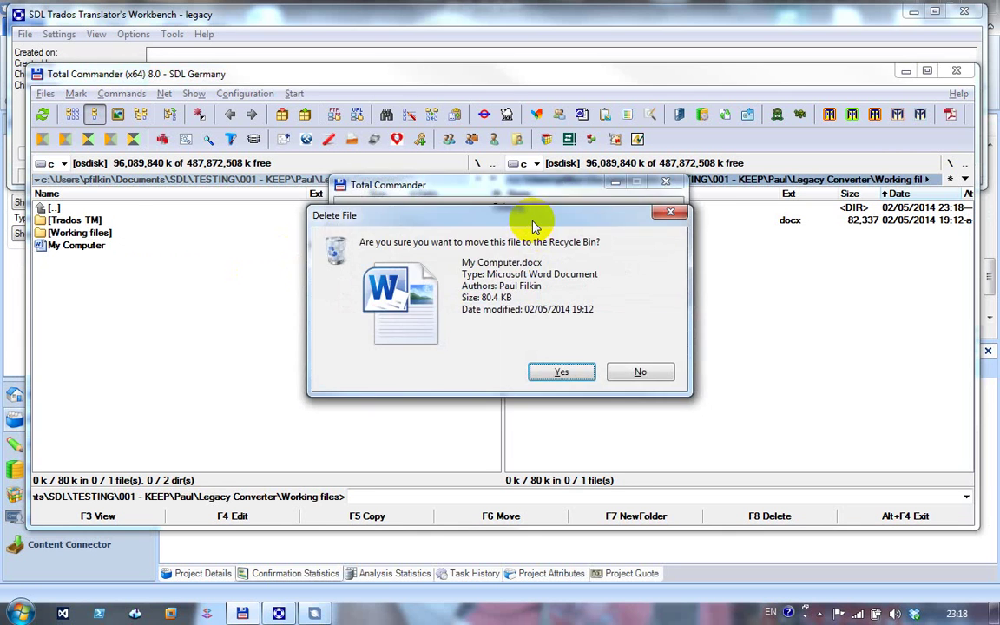
pyautogui.press('Return')
# - Start copying My Computer.docx into Working files, then cancel, leaving the folder empty
pyautogui.click(57, 249)
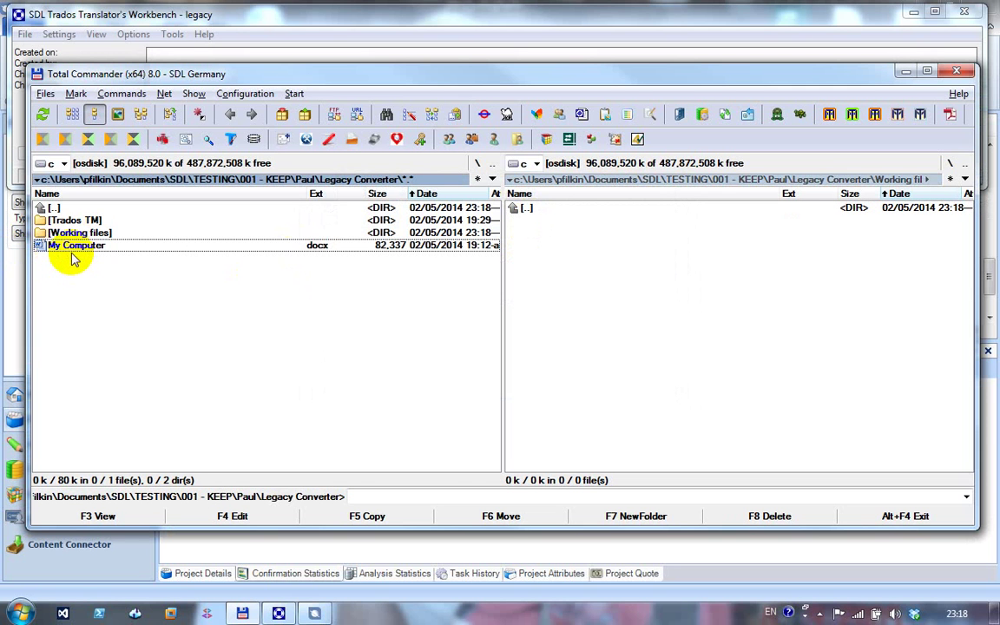
pyautogui.press('F5')
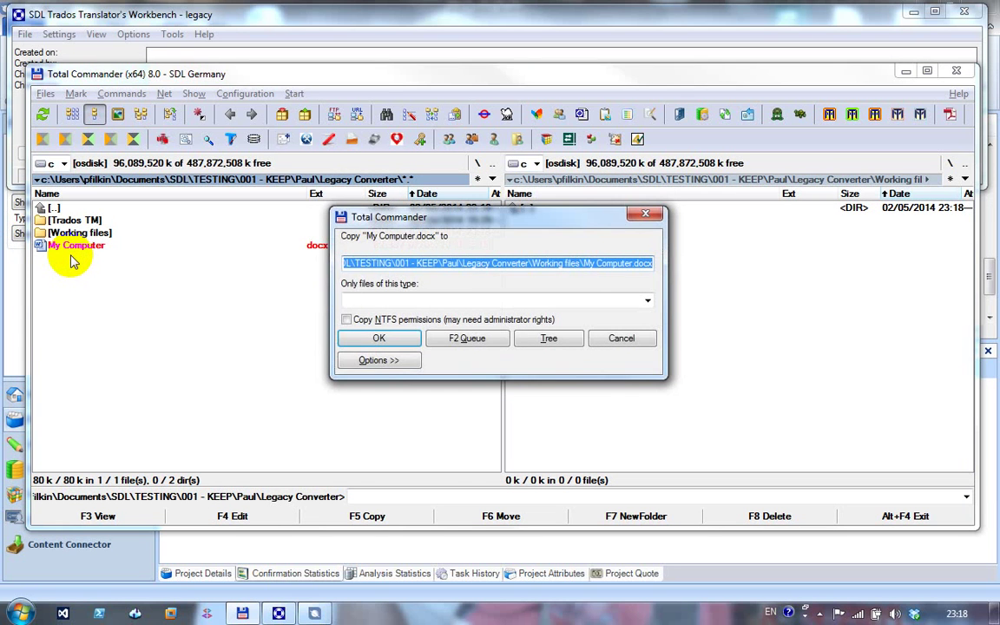
pyautogui.click(601, 345)
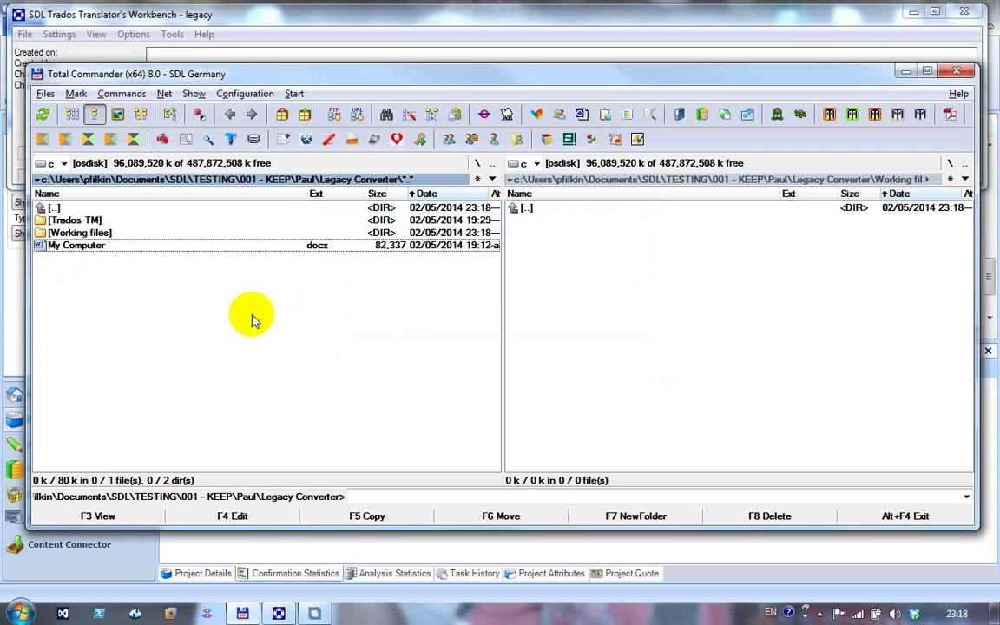
# - Open My Computer.docx for en-GB to es-ES translation and save it as My Computer.docx_en-GB_es-ES.sdlxliff
pyautogui.click(314, 613)
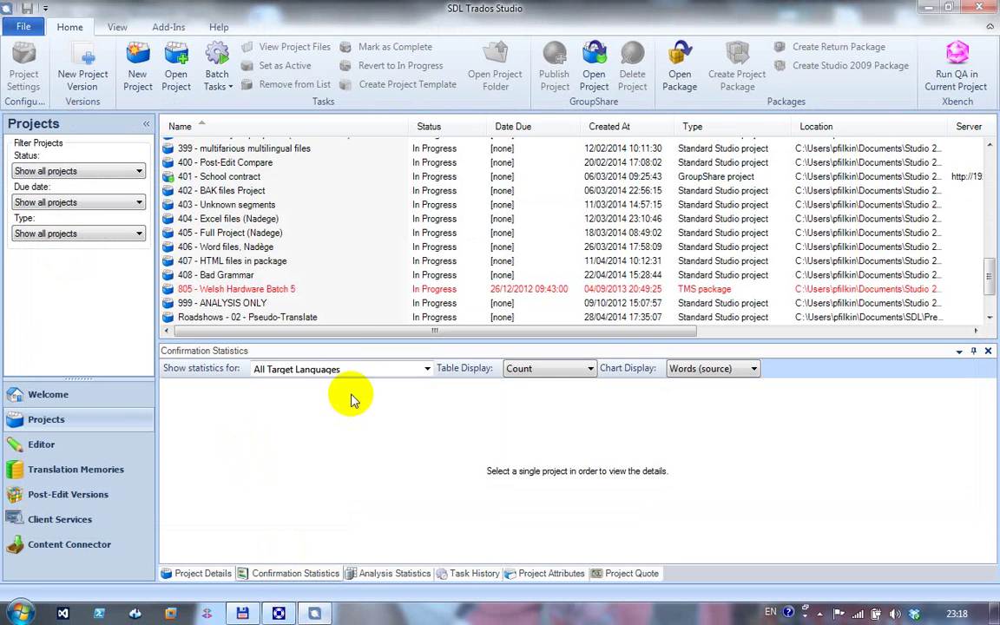
pyautogui.hotkey('ctrl', 'o')
pyautogui.write('C:\\Paul\\Legacy Converter\\My Computer.docx')
pyautogui.press('Return')
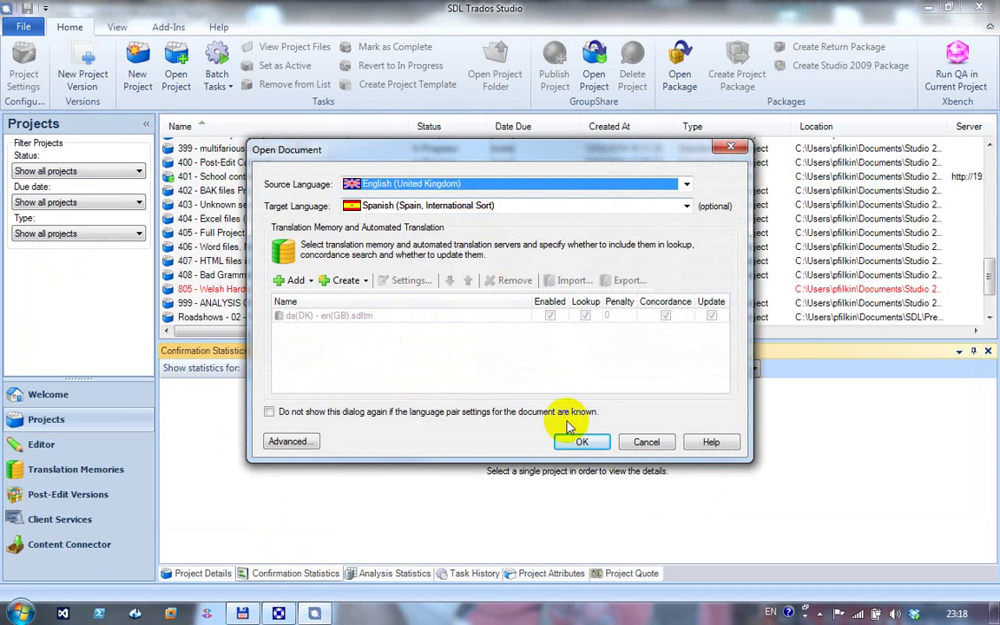
pyautogui.click(579, 447)
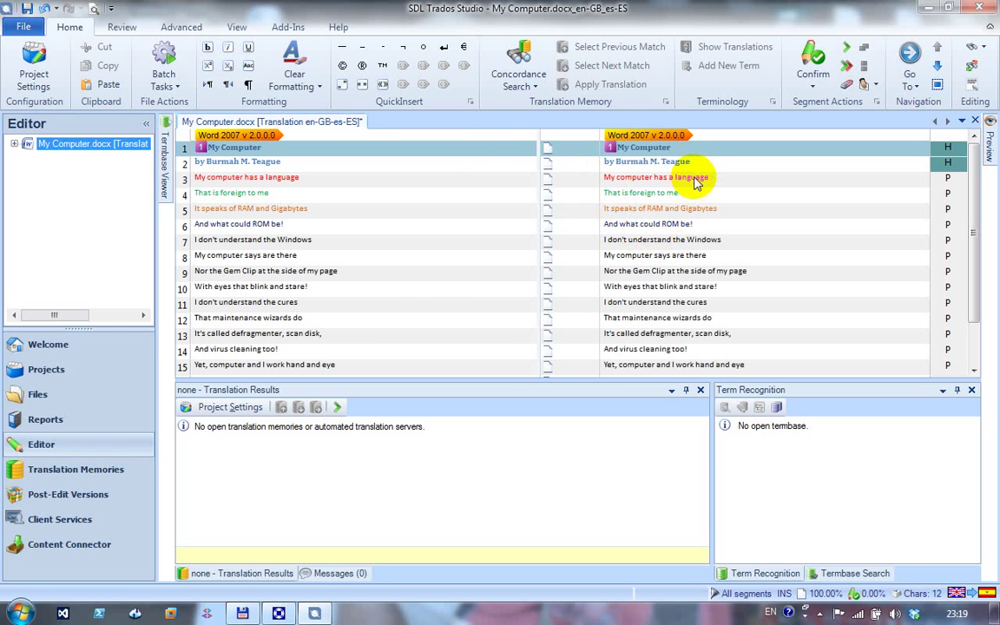
pyautogui.hotkey('ctrl', 's')
pyautogui.click(390, 312)
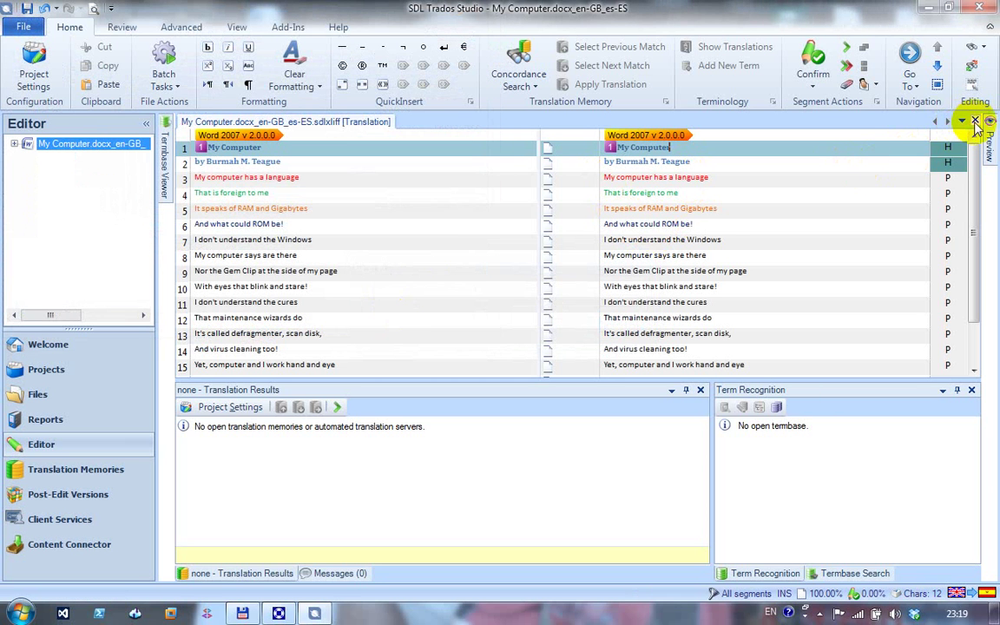
# - Check the new en-GB_es-ES sdlxliff file in Total Commander, then return to Trados Studio
pyautogui.click(246, 614)
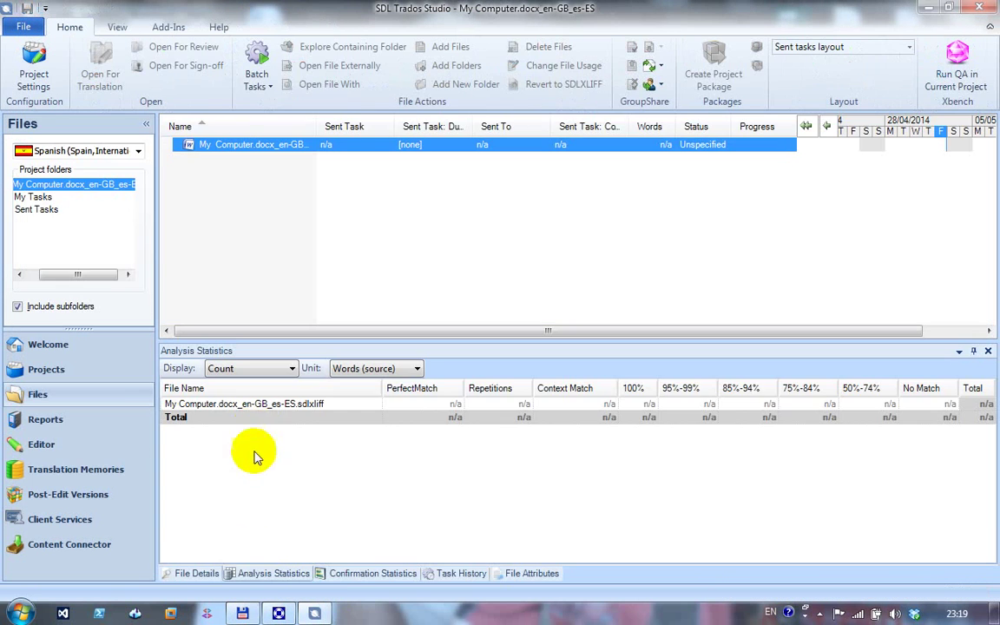
pyautogui.click(244, 613)
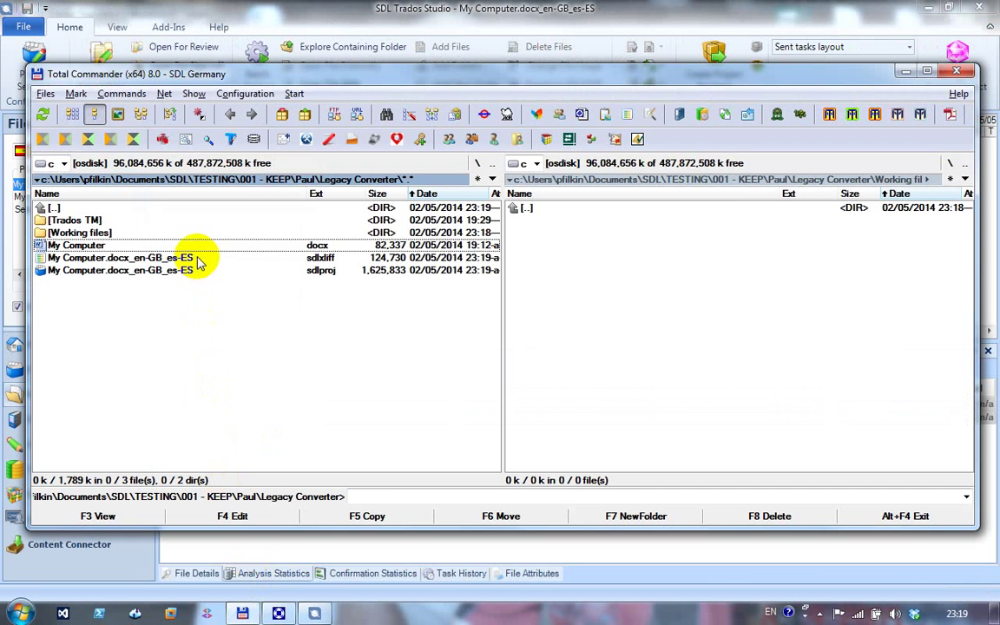
pyautogui.click(334, 259)
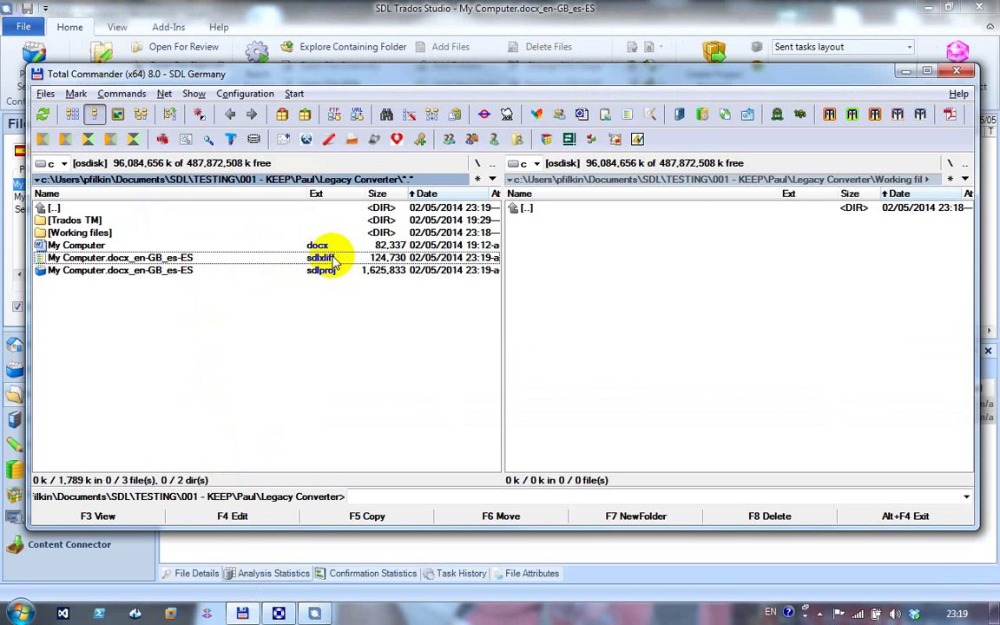
pyautogui.click(268, 552)
# - Launch the 080 SdlXliffToLegacyConverter app from the Welcome page
pyautogui.click(74, 348)
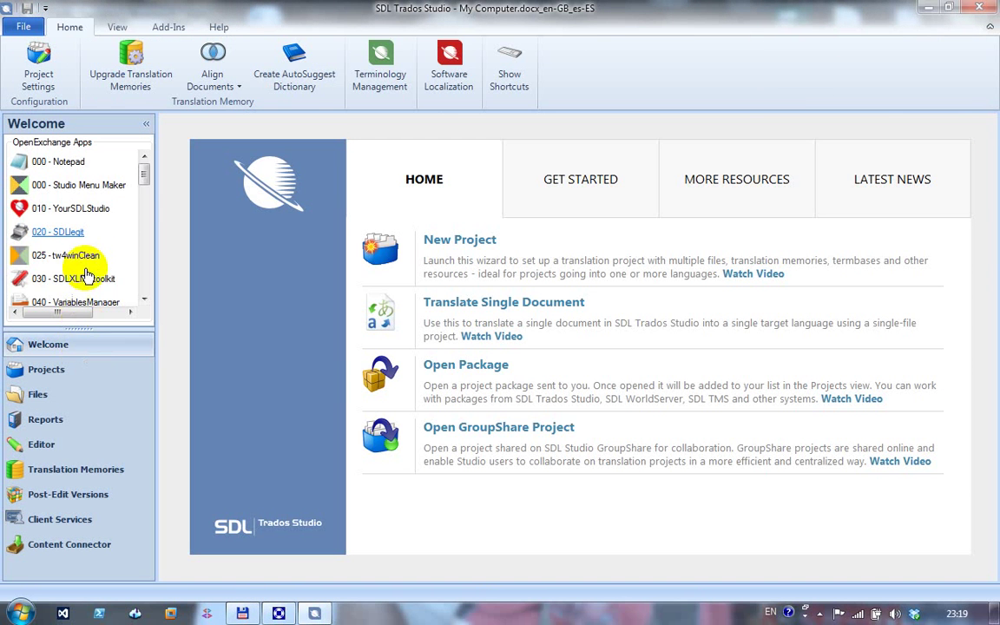
pyautogui.moveTo(140, 172); pyautogui.dragTo(145, 196)
pyautogui.click(111, 254)
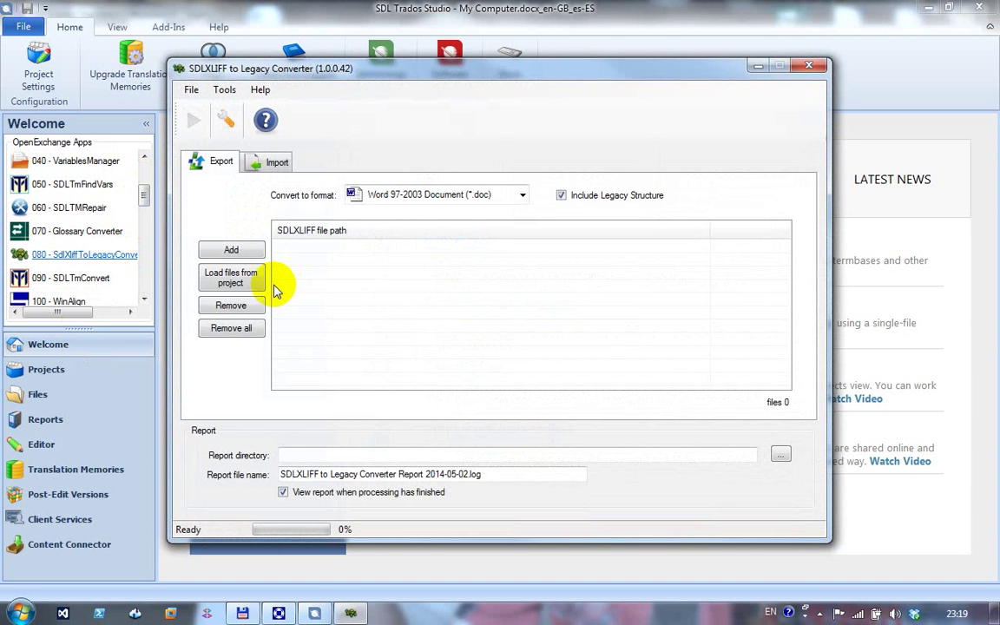
# - Convert My Computer.docx_en-GB_es-ES.sdlxliff to TRADOStag (*.ttx), then close the report and converter
pyautogui.click(242, 613)
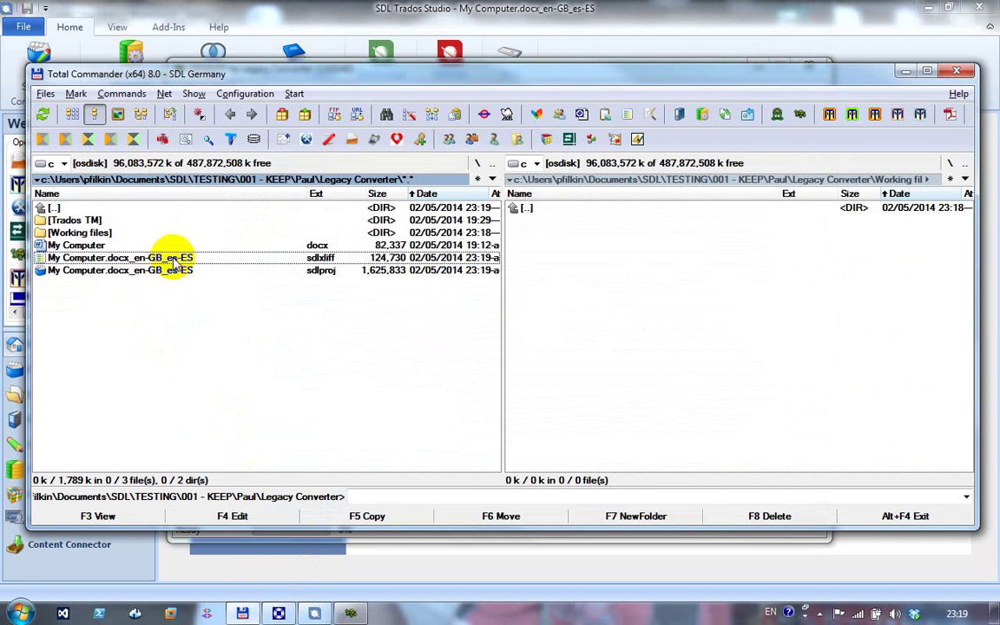
pyautogui.moveTo(174, 260); pyautogui.dragTo(364, 342)
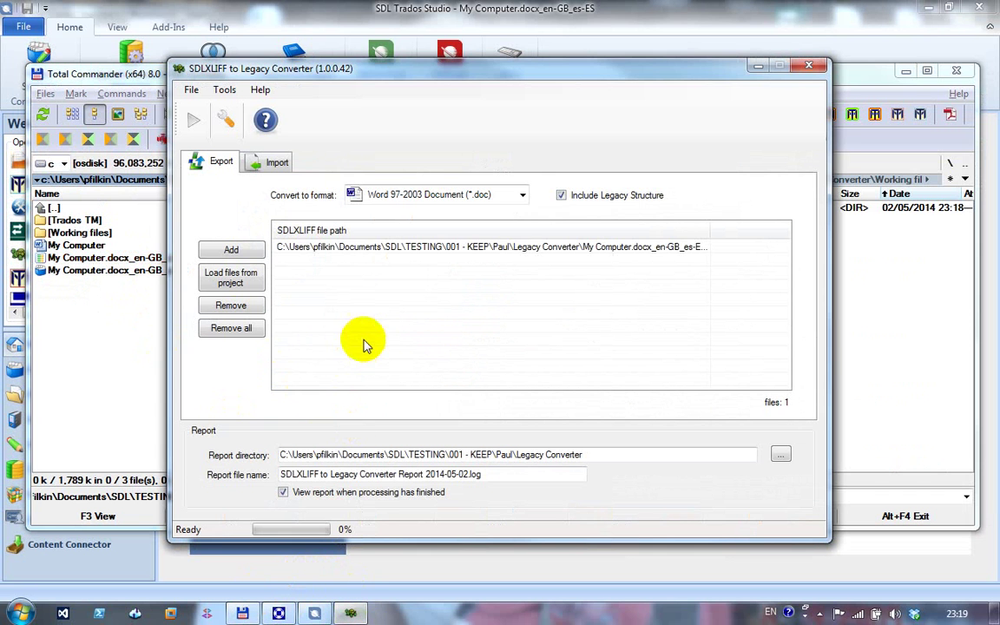
pyautogui.click(524, 196)
pyautogui.click(461, 245)
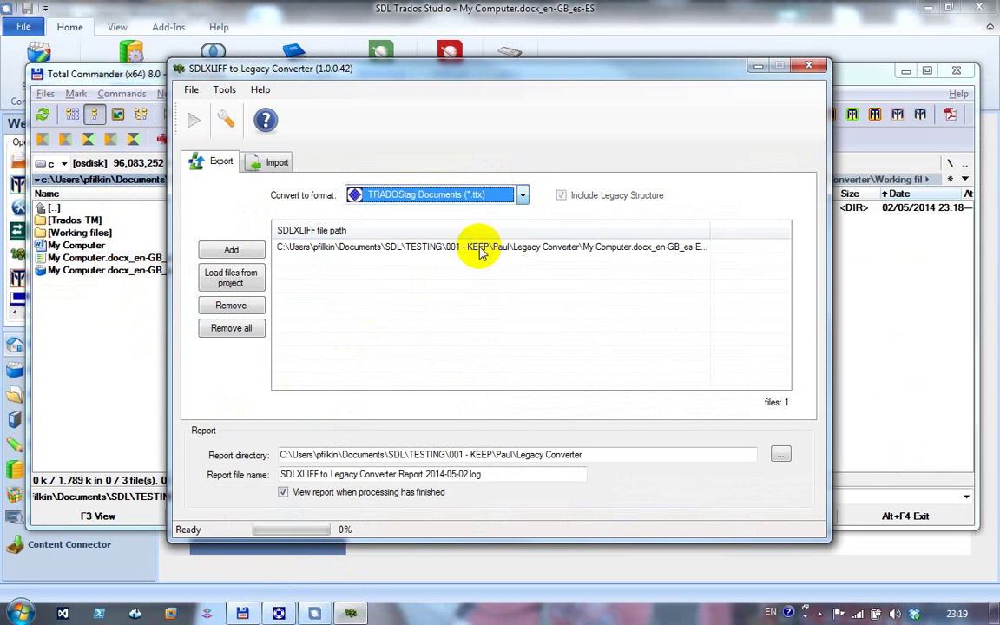
pyautogui.click(195, 125)
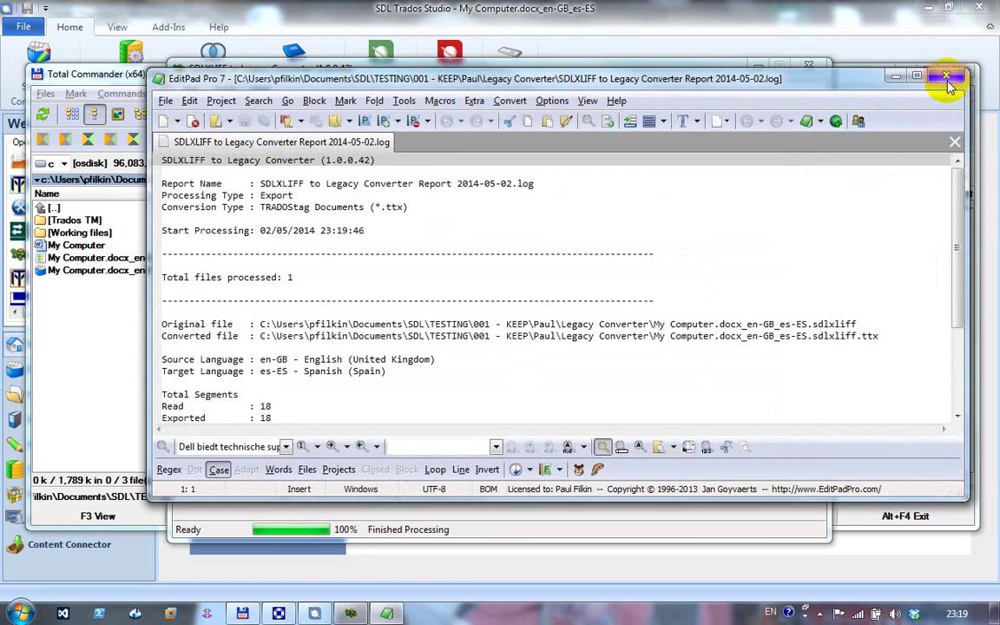
pyautogui.click(949, 85)
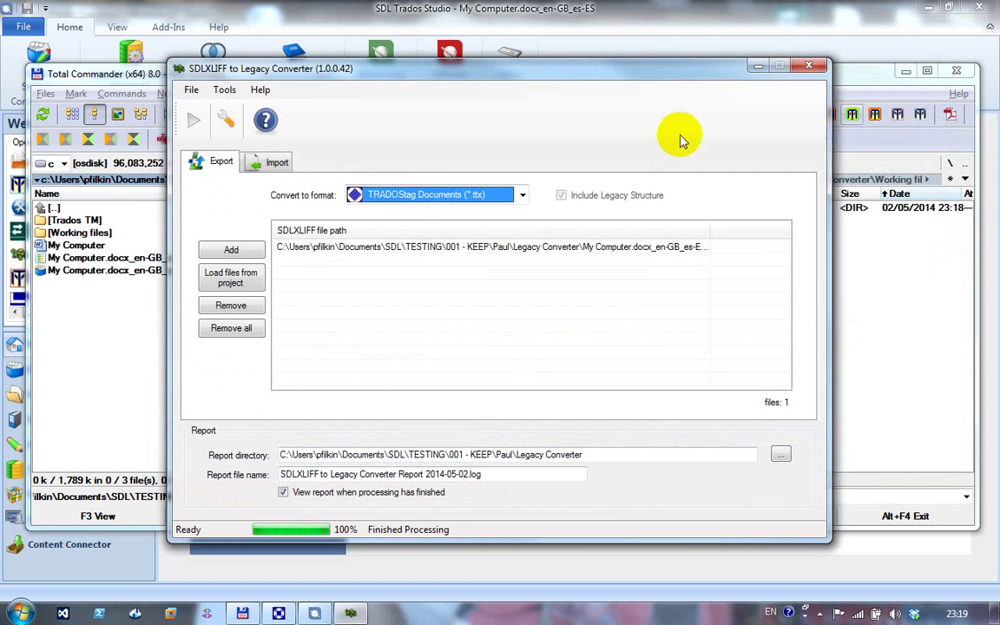
pyautogui.click(808, 66)
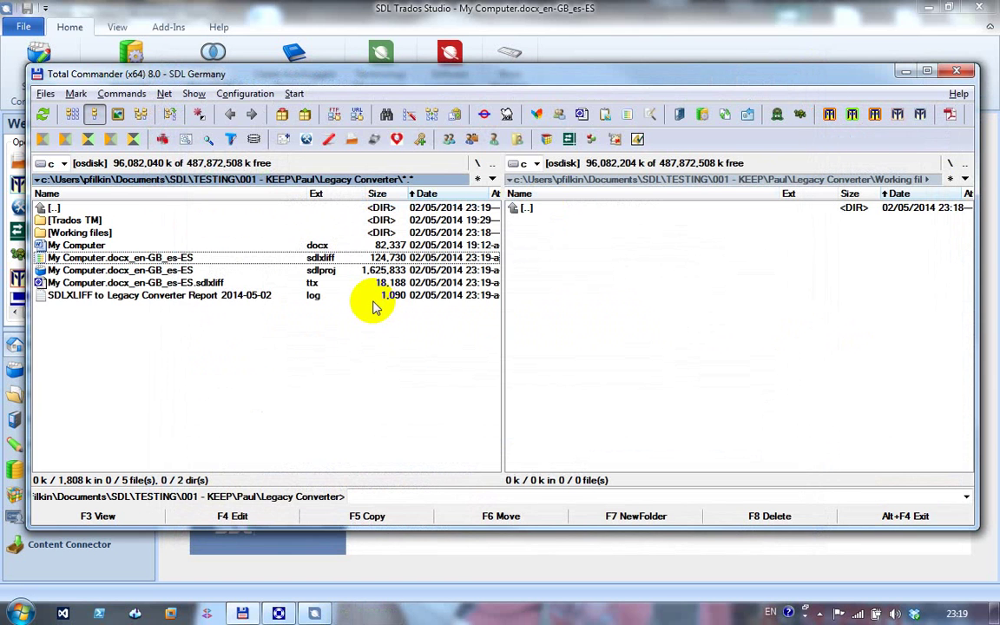
# - Delete the converter report log, then review the converted TTX's segments in TagEditor and close it
pyautogui.click(187, 296)
pyautogui.press('Delete')
pyautogui.press('Return')
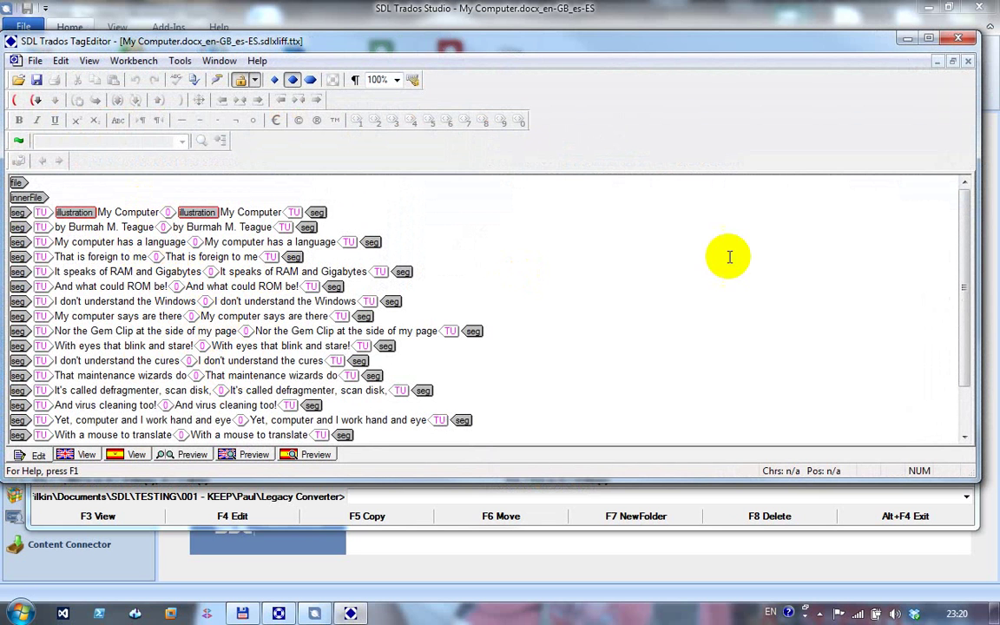
pyautogui.moveTo(966, 210)
pyautogui.mouseDown()
pyautogui.moveTo(969, 279)
pyautogui.moveTo(974, 200)
pyautogui.mouseUp()
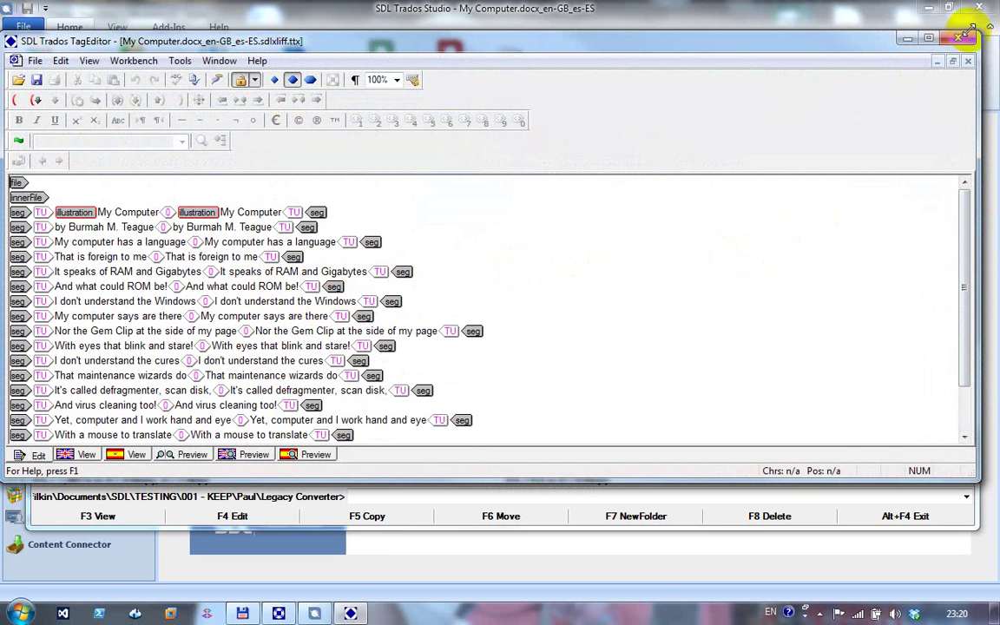
pyautogui.hotkey('alt', 'F4')
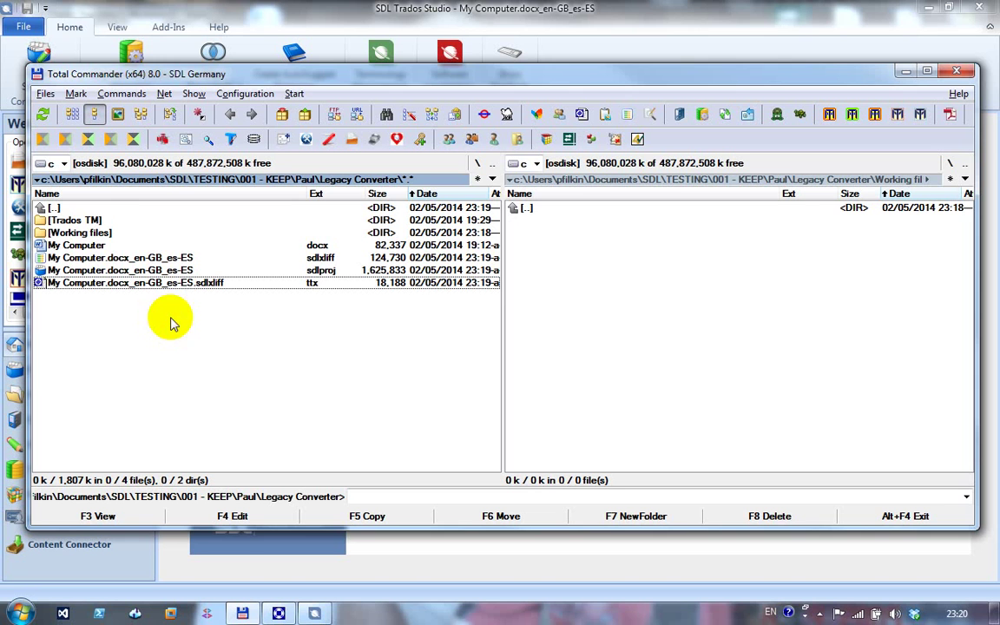
# - Copy the converted ttx file into Working files, keeping its name unchanged
pyautogui.press('F5')
pyautogui.press('Return')
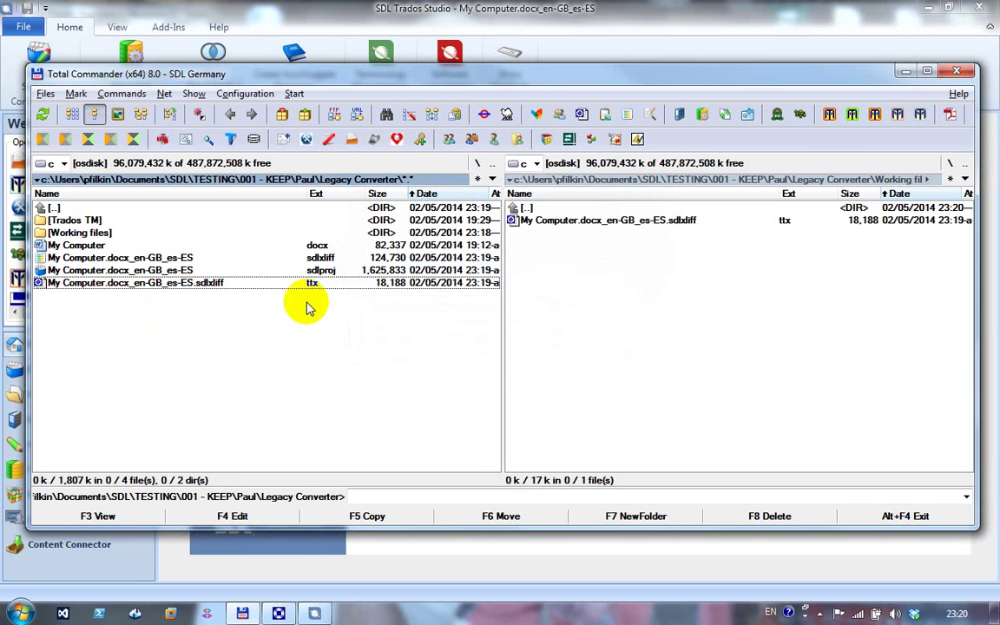
pyautogui.doubleClick(686, 220)
pyautogui.click(661, 224)
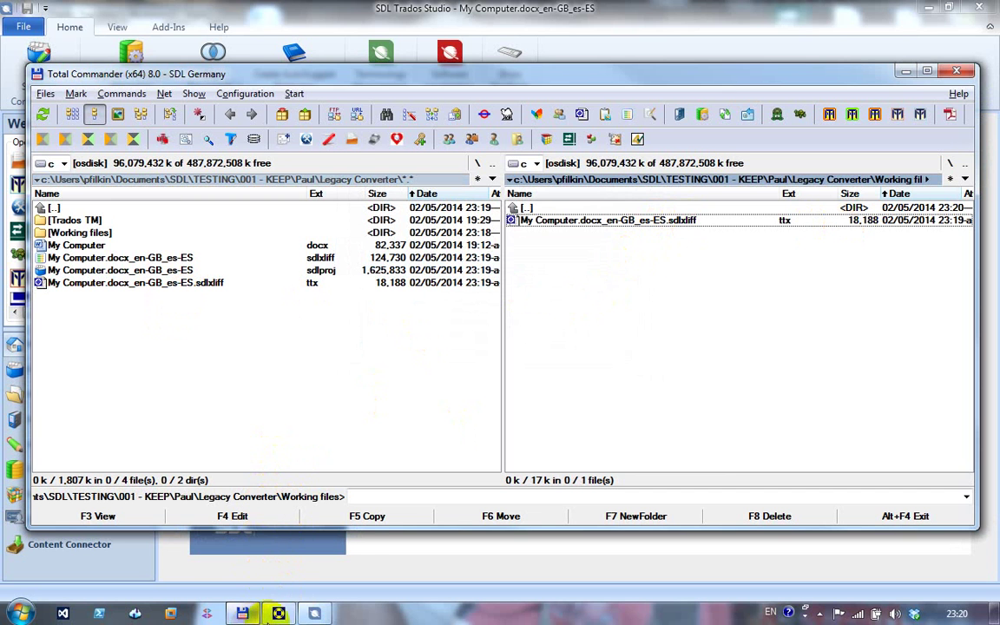
# - Clean up the copied ttx in Translator's Workbench (18 segments, 101 words)
pyautogui.click(278, 614)
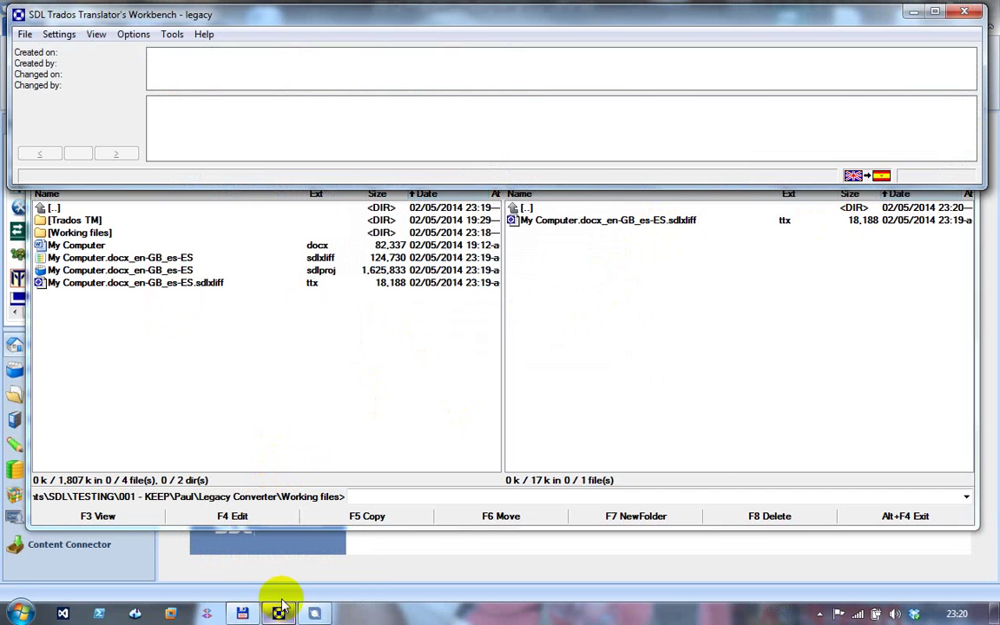
pyautogui.click(173, 35)
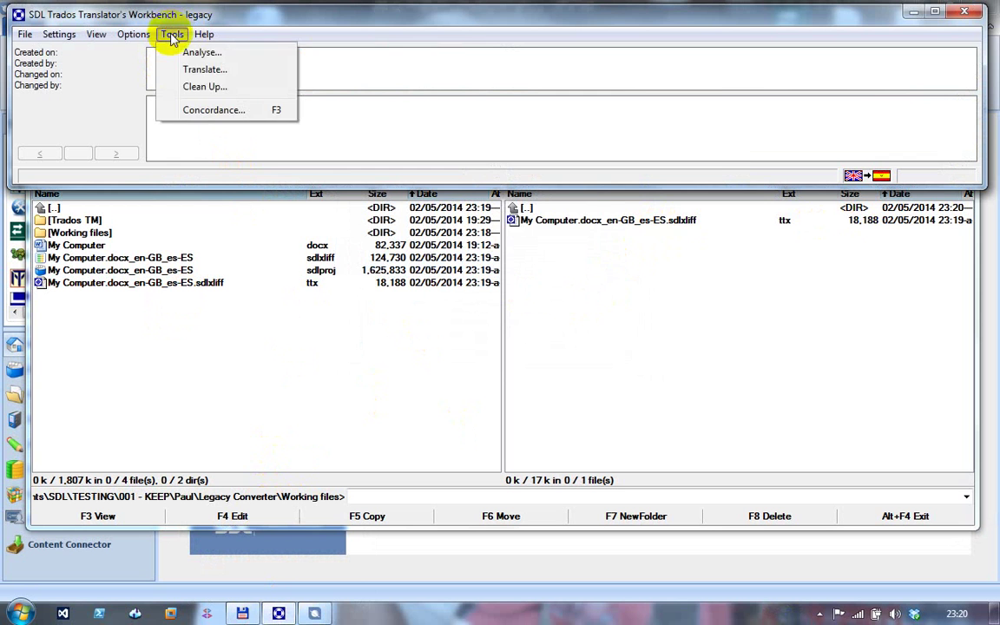
pyautogui.click(204, 88)
pyautogui.moveTo(759, 223); pyautogui.dragTo(346, 224)
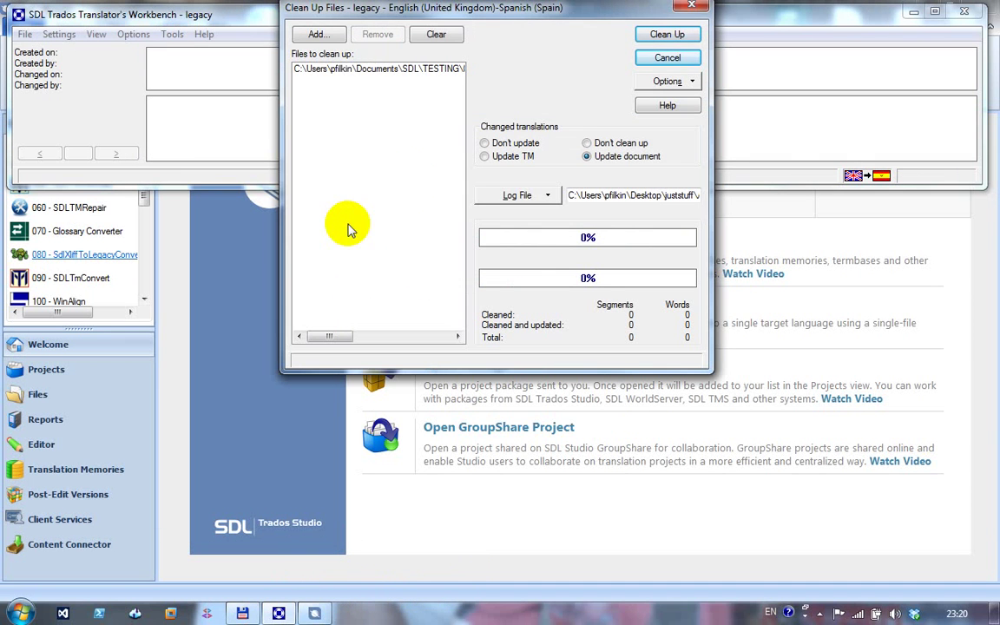
pyautogui.click(661, 36)
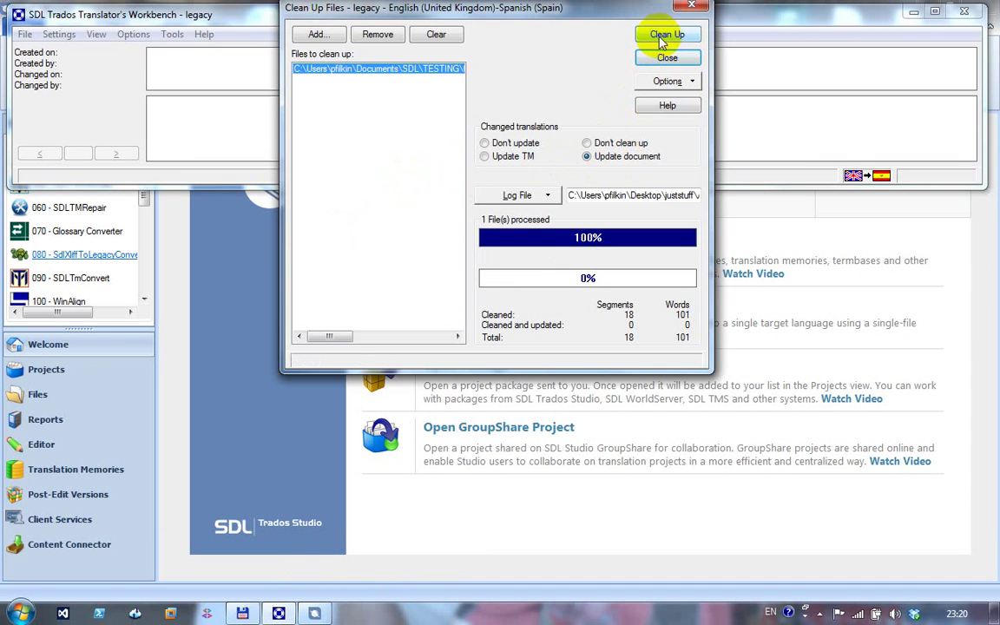
pyautogui.click(249, 612)
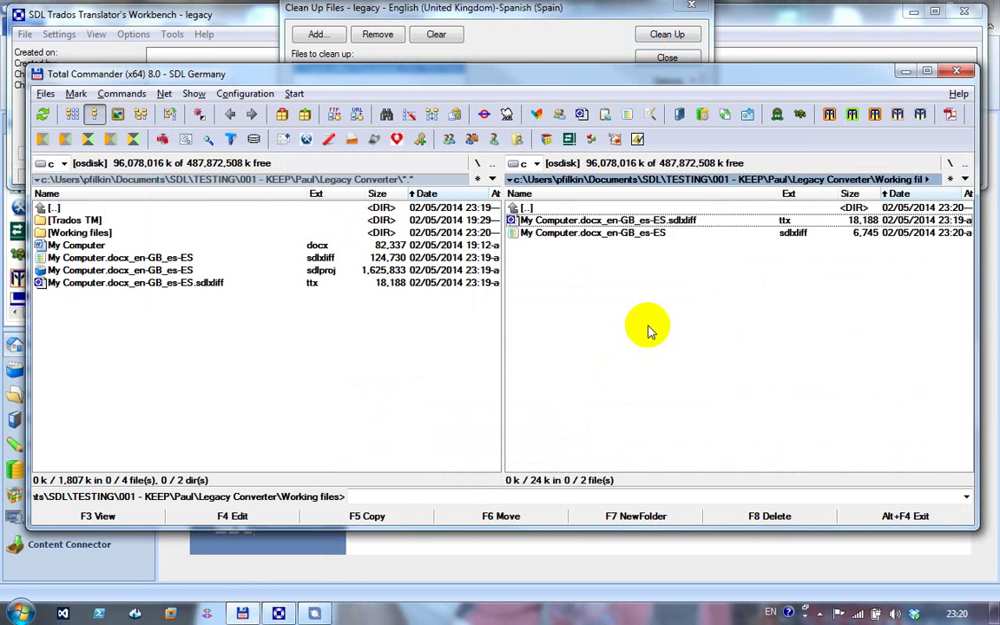
pyautogui.click(762, 235)
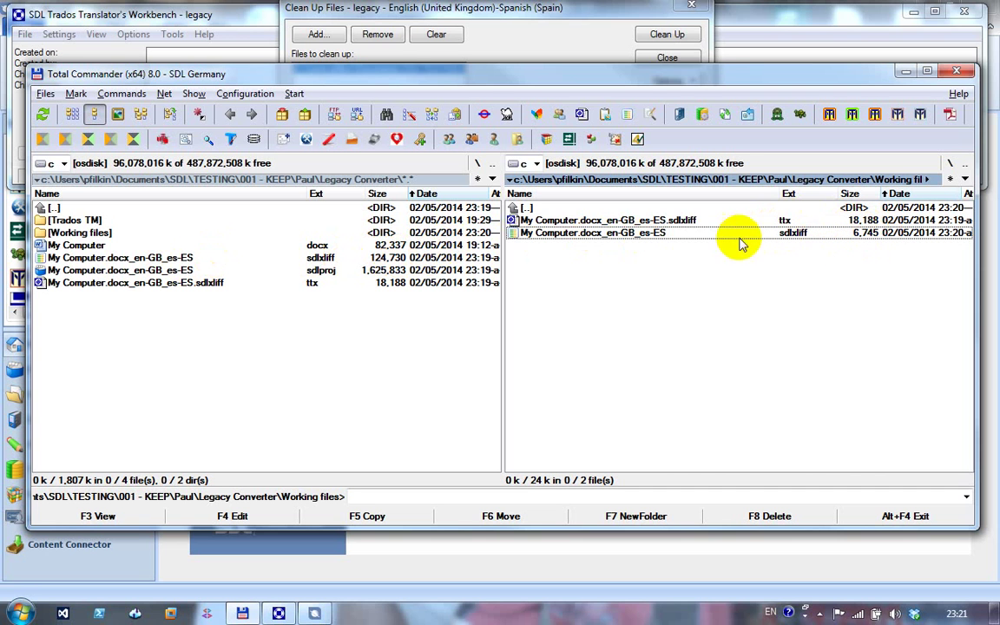
pyautogui.click(381, 261)
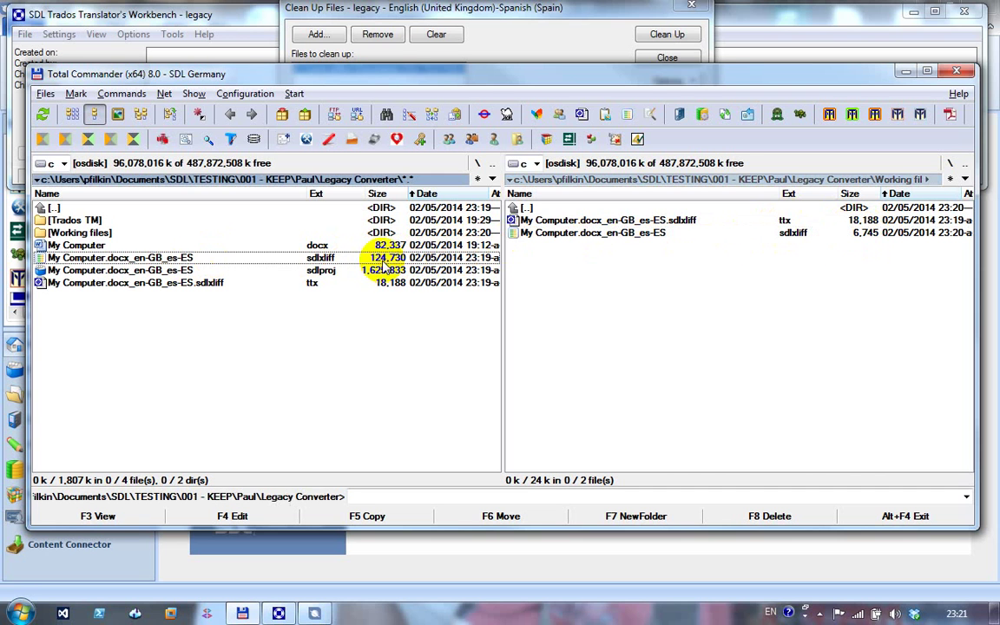
pyautogui.press('F4')
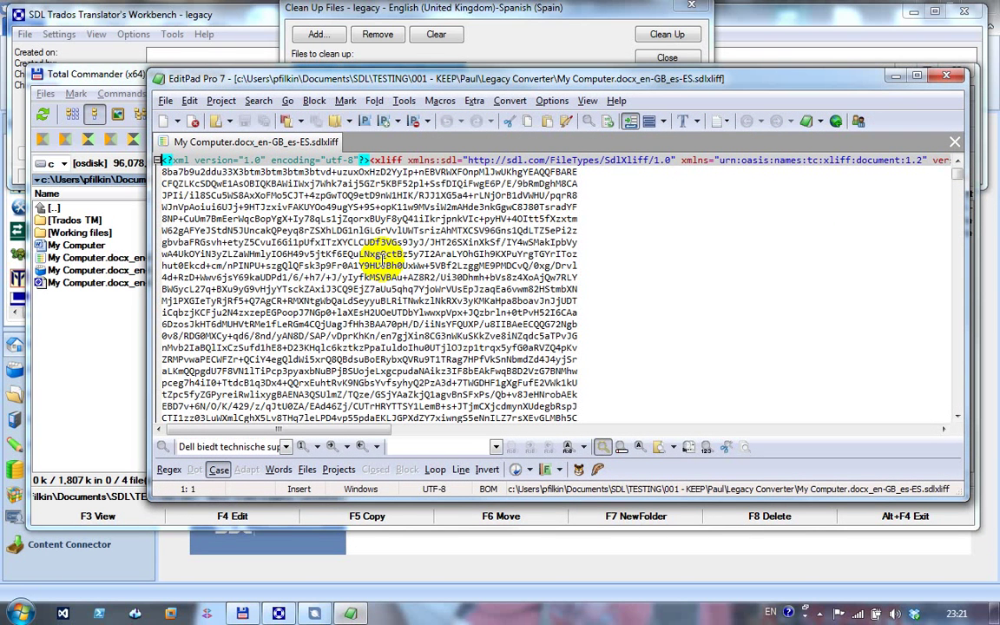
pyautogui.hotkey('ctrl', 'w')
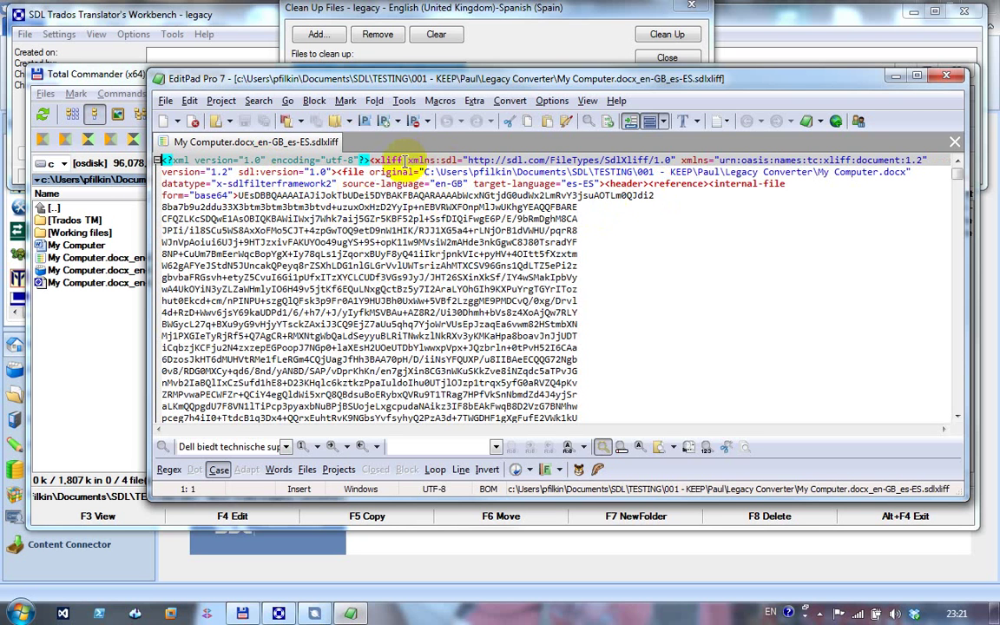
pyautogui.scroll(-2, 421, 219)
pyautogui.scroll(-9, 422, 219)
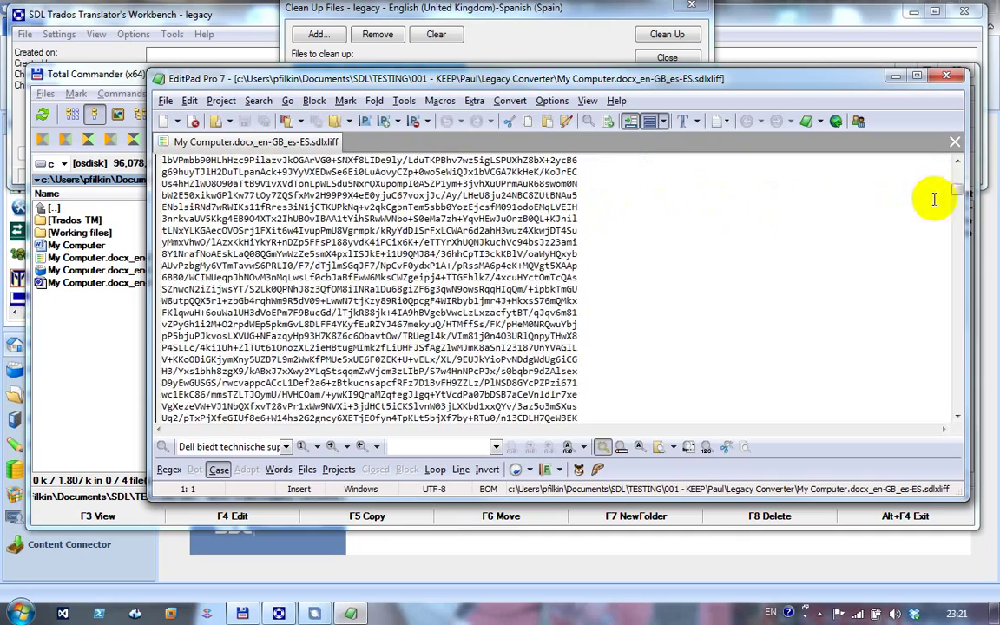
pyautogui.moveTo(958, 190); pyautogui.dragTo(951, 388)
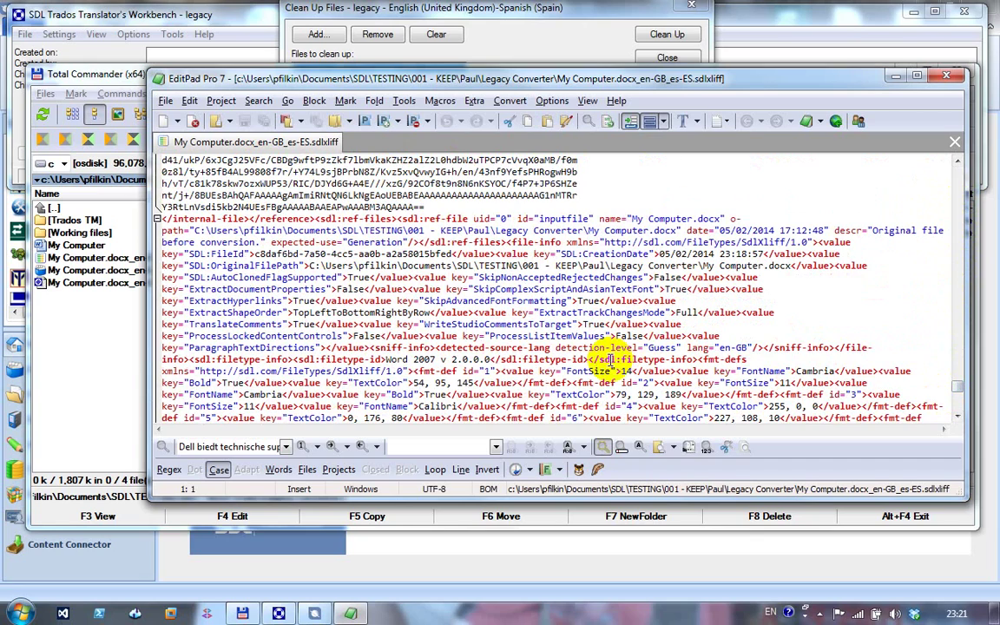
pyautogui.scroll(-7, 602, 312)
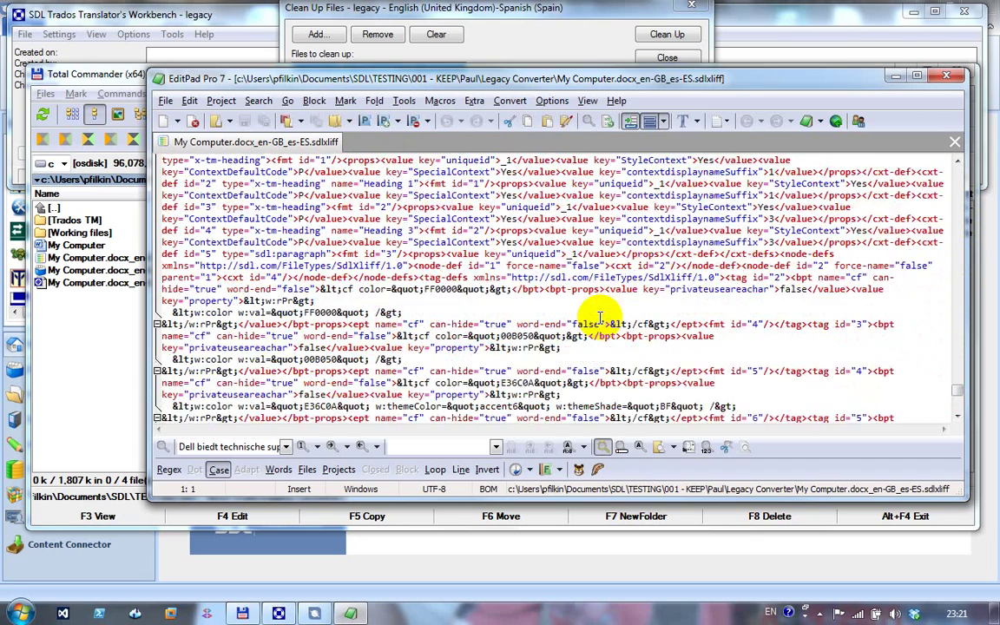
pyautogui.scroll(-15, 600, 316)
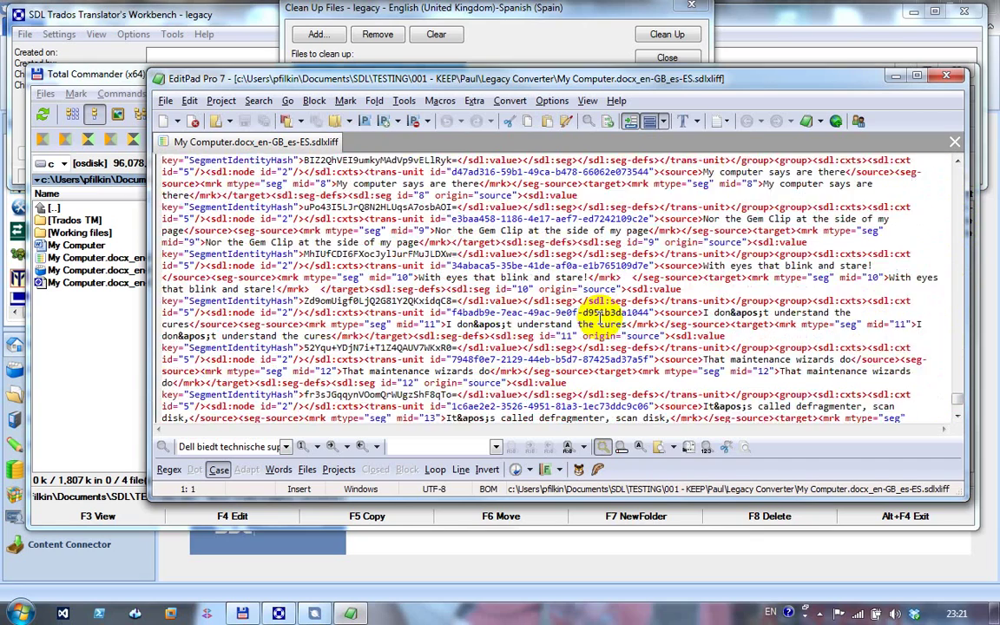
pyautogui.scroll(-3, 599, 317)
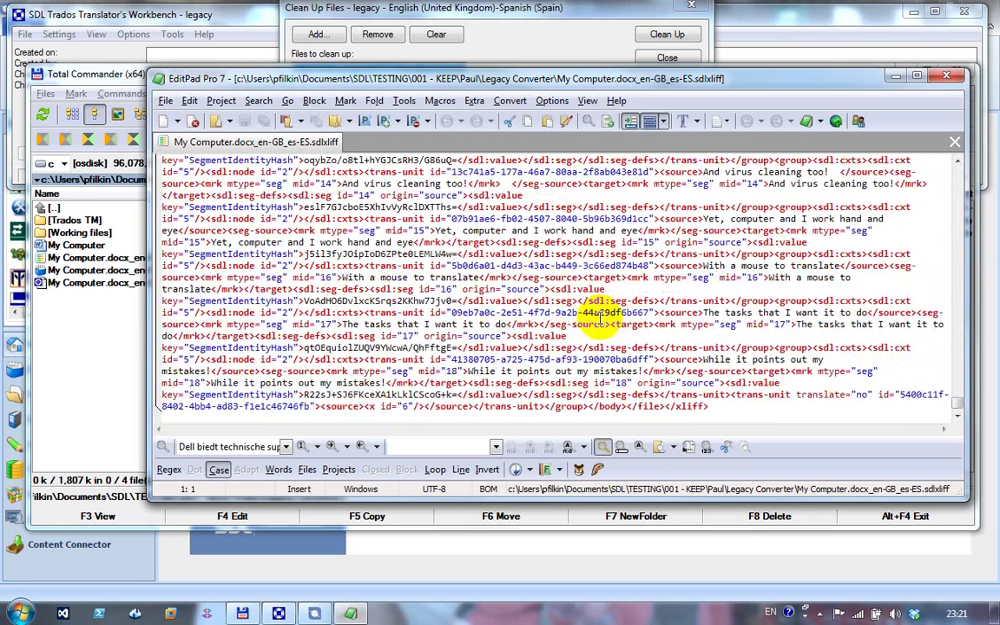
pyautogui.click(952, 77)
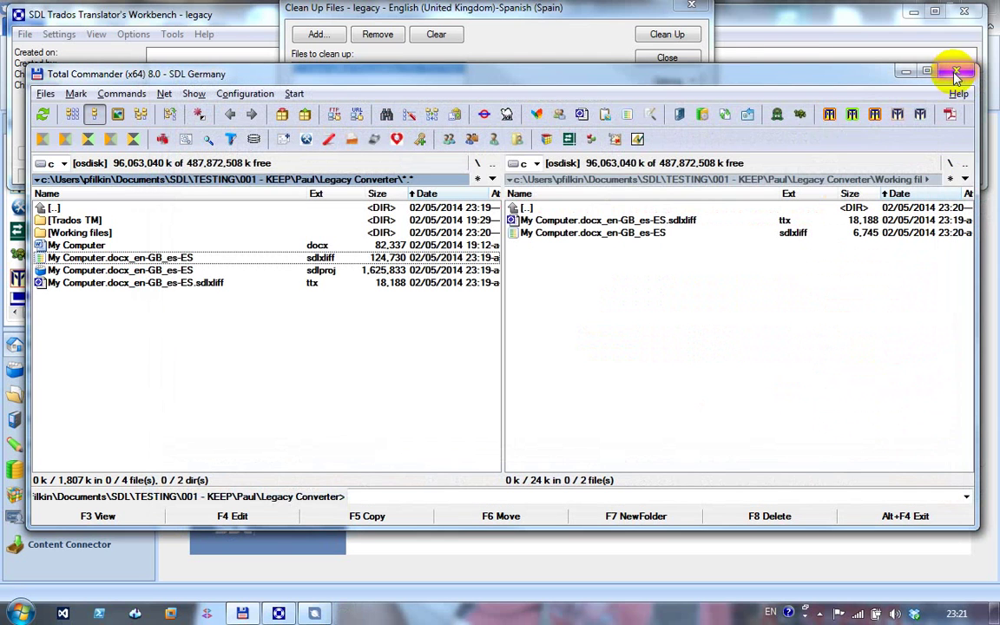
pyautogui.click(582, 235)
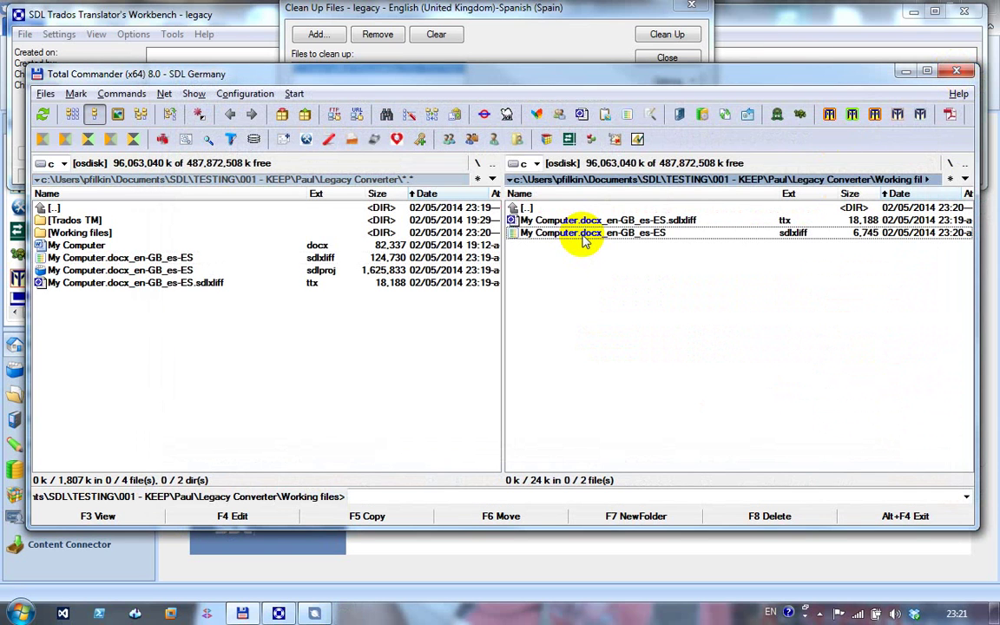
pyautogui.press('F4')
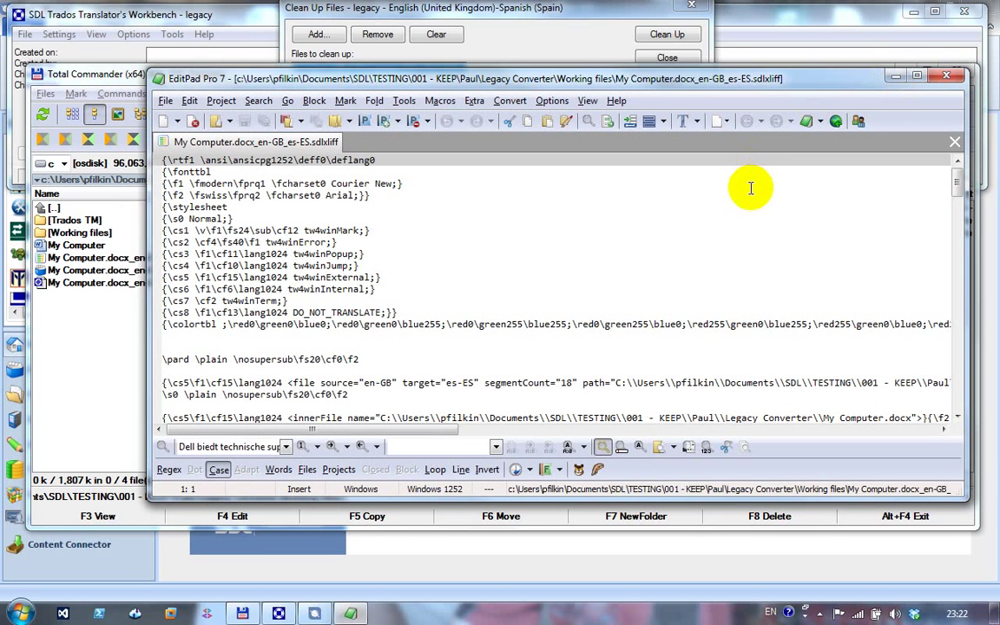
pyautogui.click(949, 78)
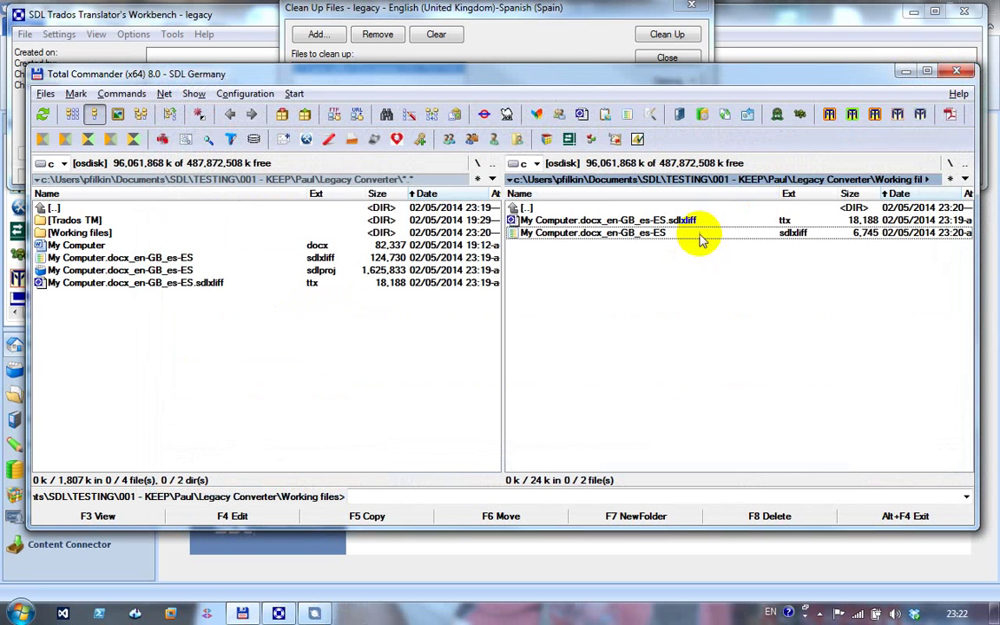
pyautogui.click(720, 222)
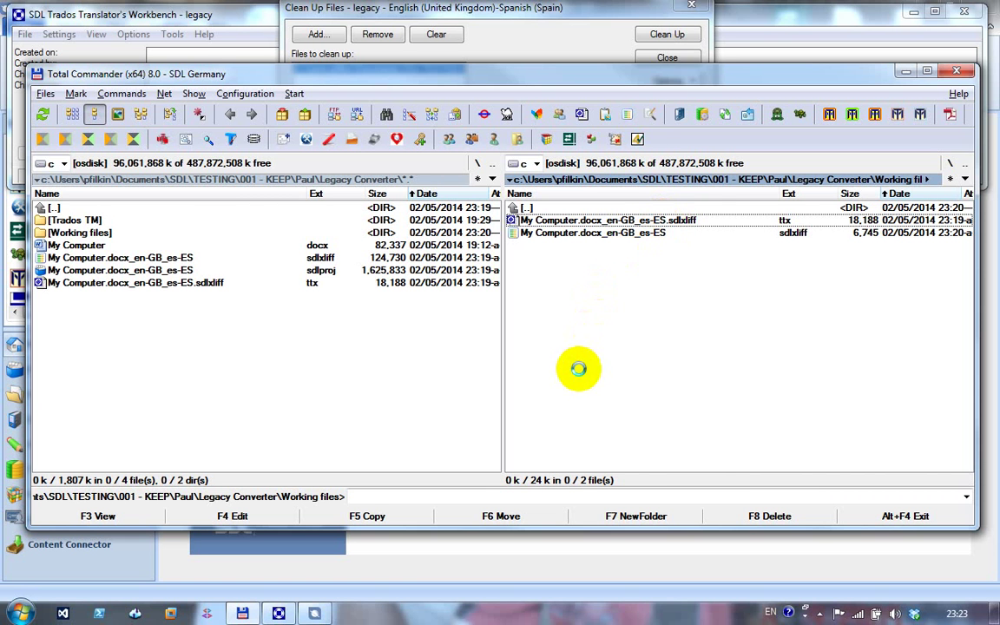
# - Dismiss the clean-up results and open the first My Computer translation unit in TagEditor
pyautogui.click(666, 58)
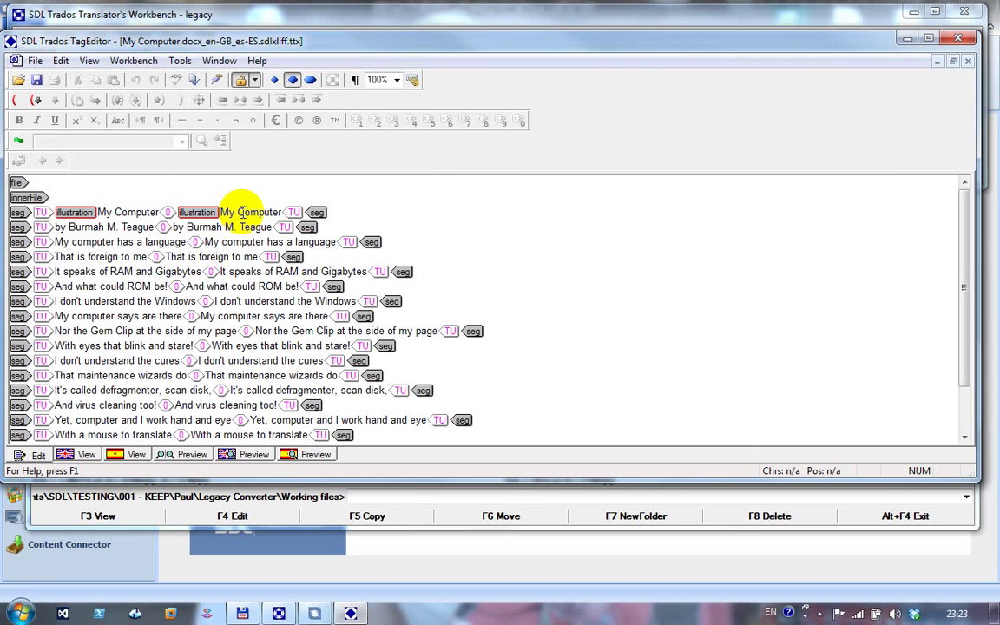
pyautogui.click(18, 99)
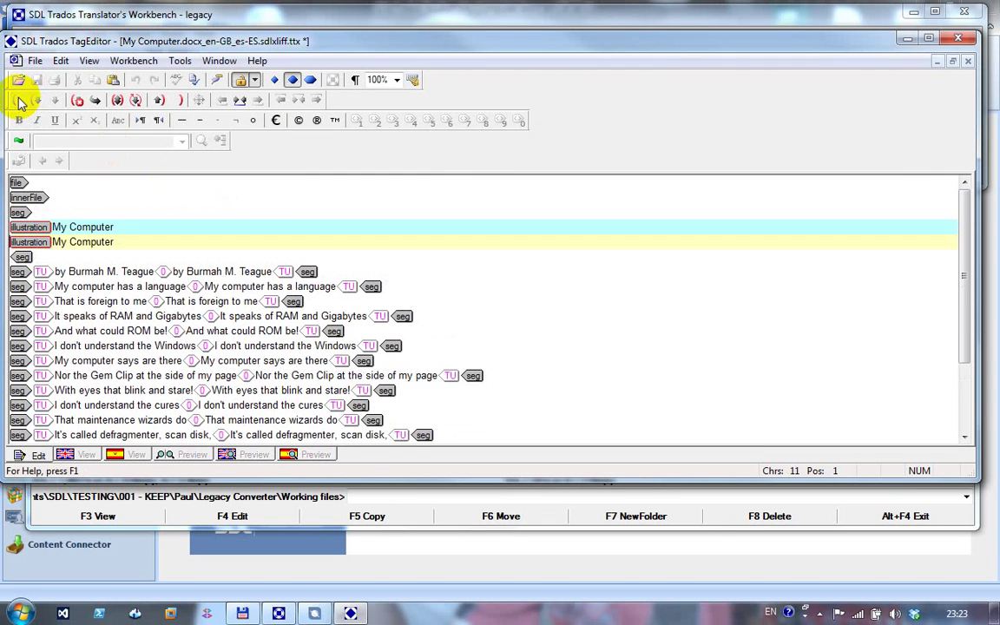
pyautogui.click(123, 241)
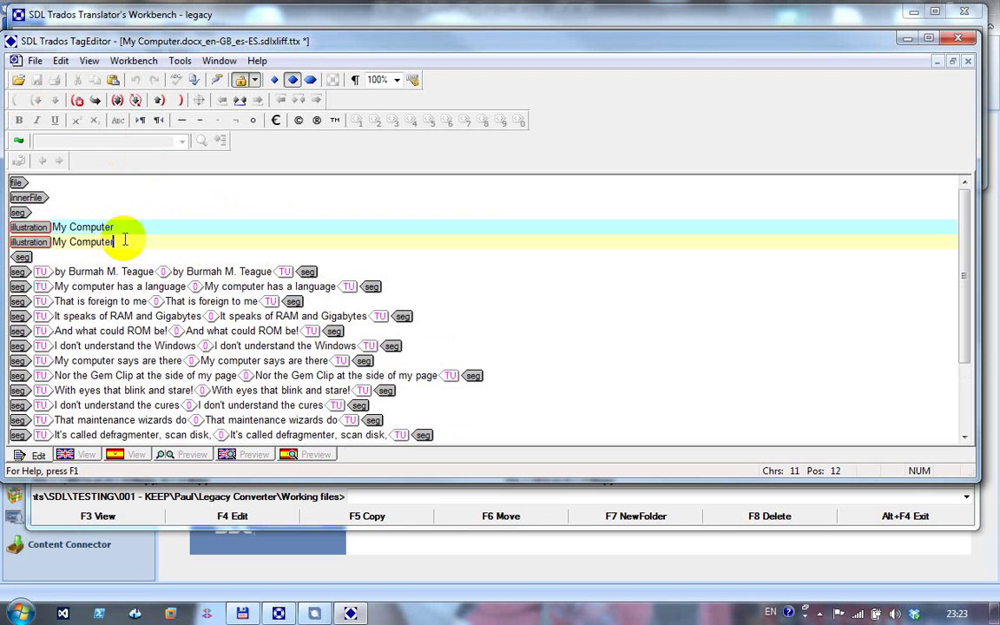
# - Step through the segments with Set/Close Next, then close the TTX without saving
pyautogui.click(117, 101)
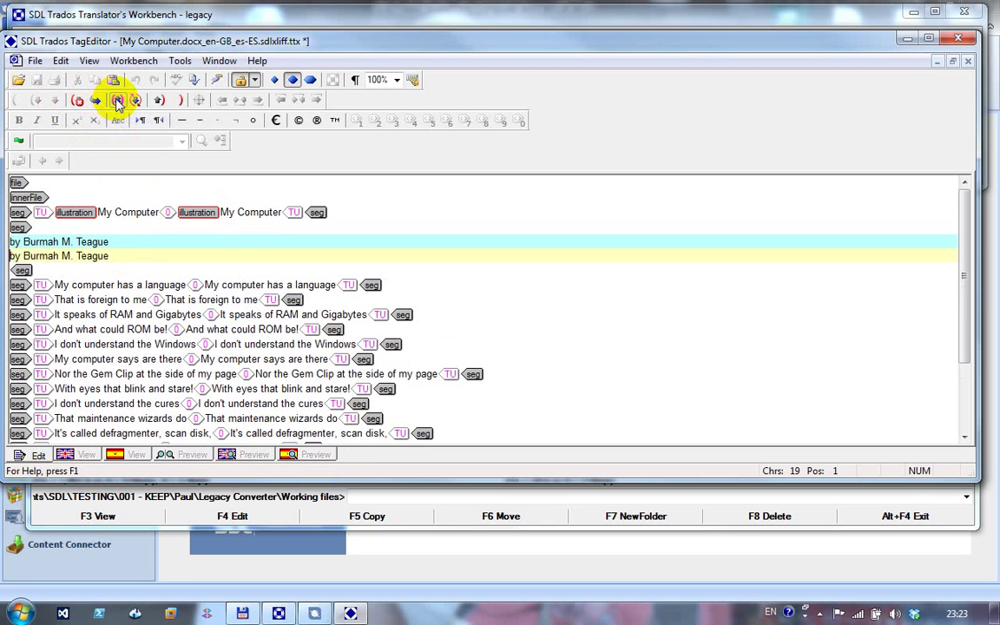
pyautogui.click(118, 101)
pyautogui.click(118, 101)
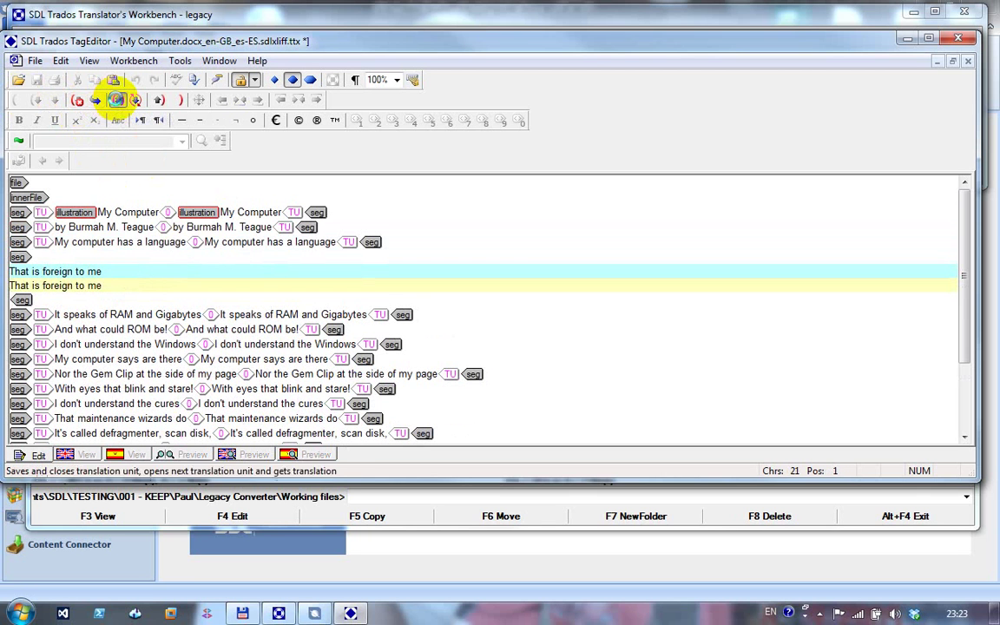
pyautogui.click(117, 101)
pyautogui.click(117, 101)
pyautogui.click(118, 101)
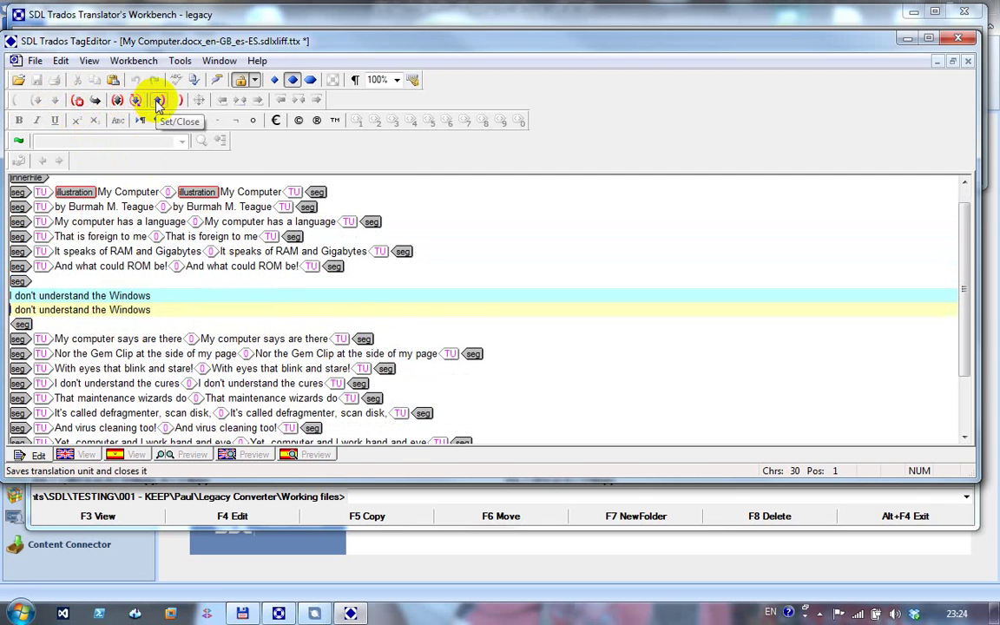
pyautogui.click(157, 100)
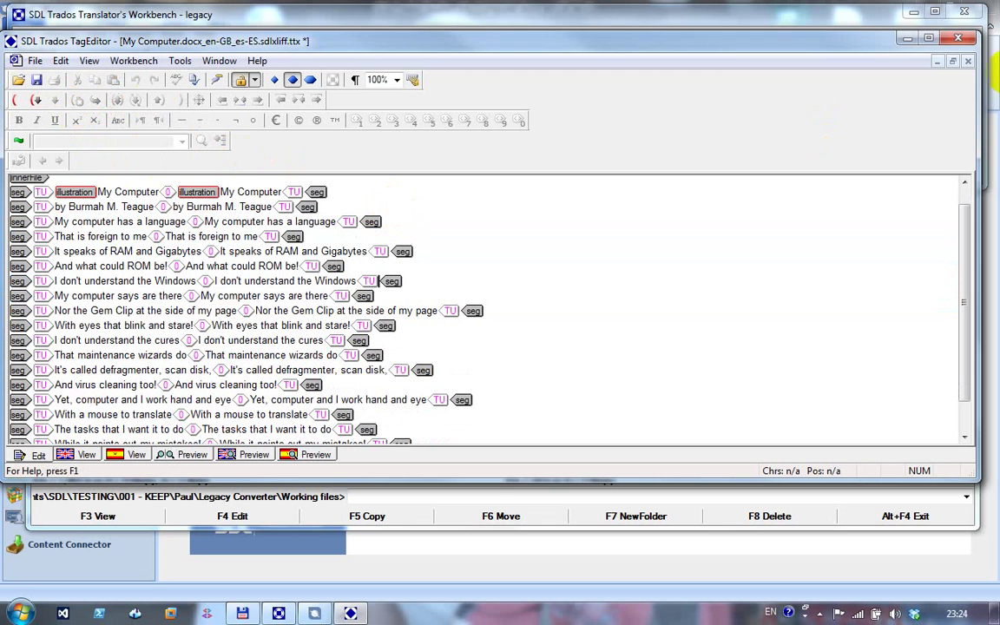
pyautogui.click(960, 42)
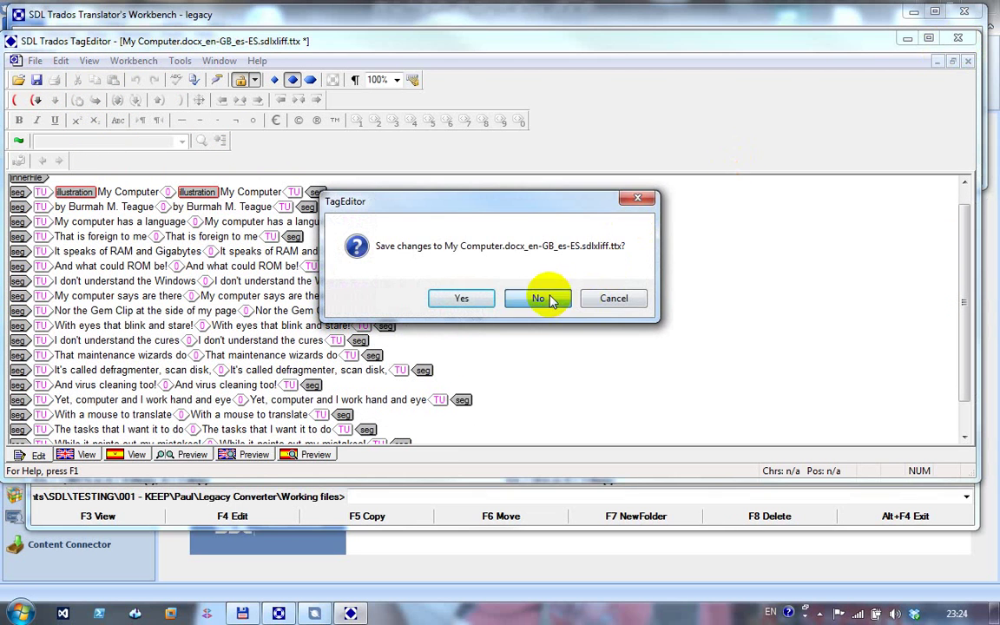
pyautogui.click(537, 297)
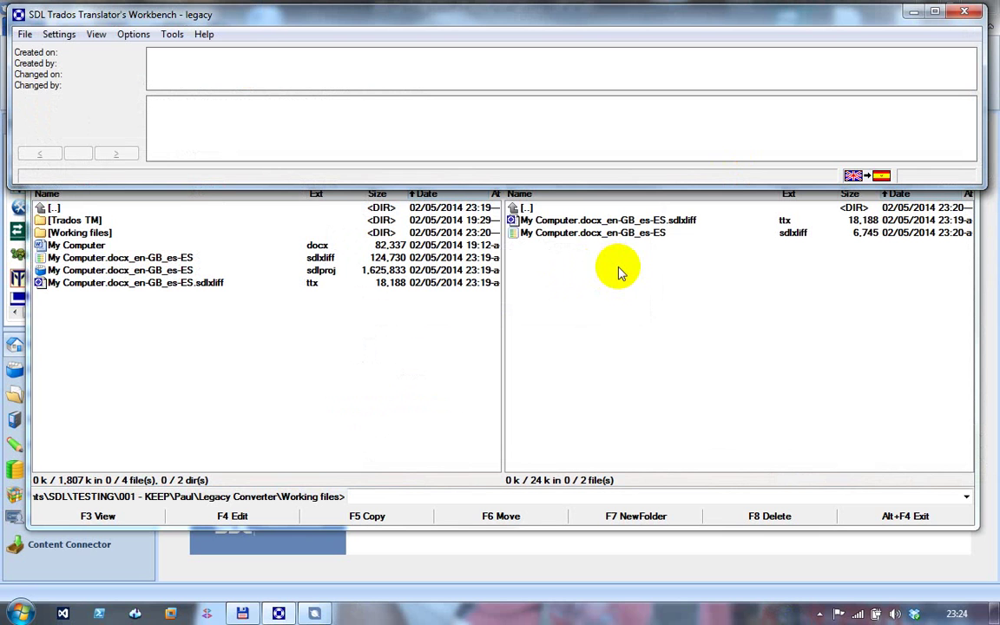